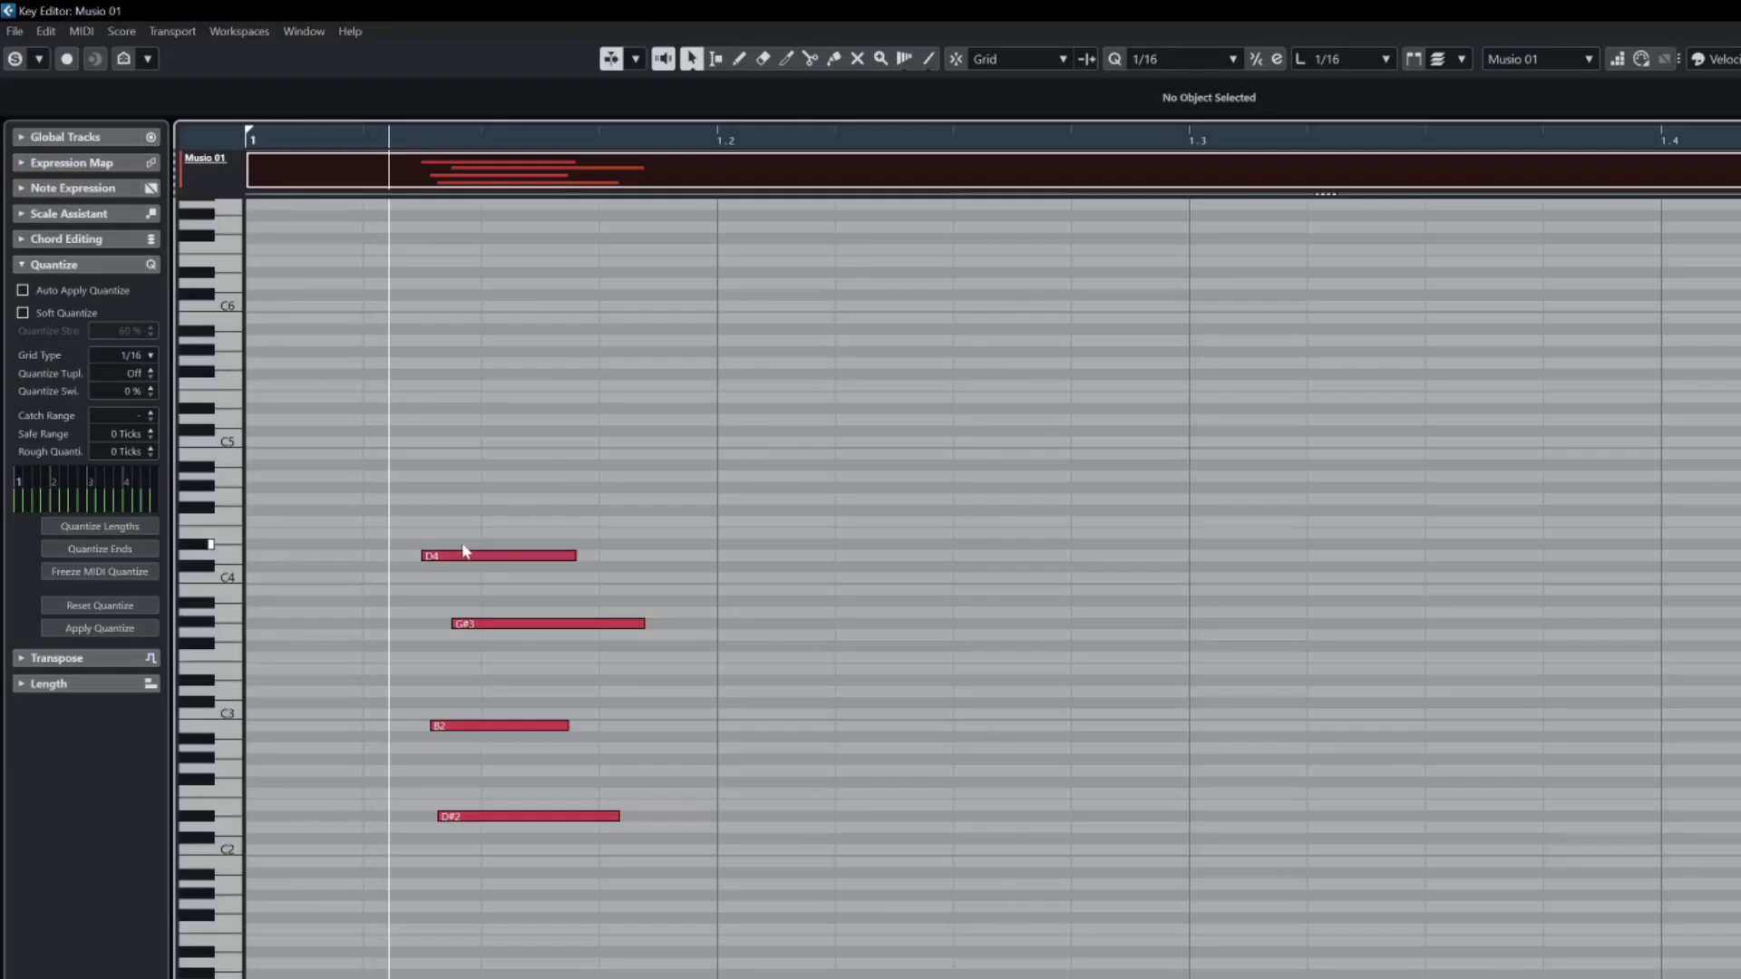
Step: Select all four recorded chord notes, D4, G#3, B2 and D#2, with the Object Selection tool
{"action": "key", "text": "8"}
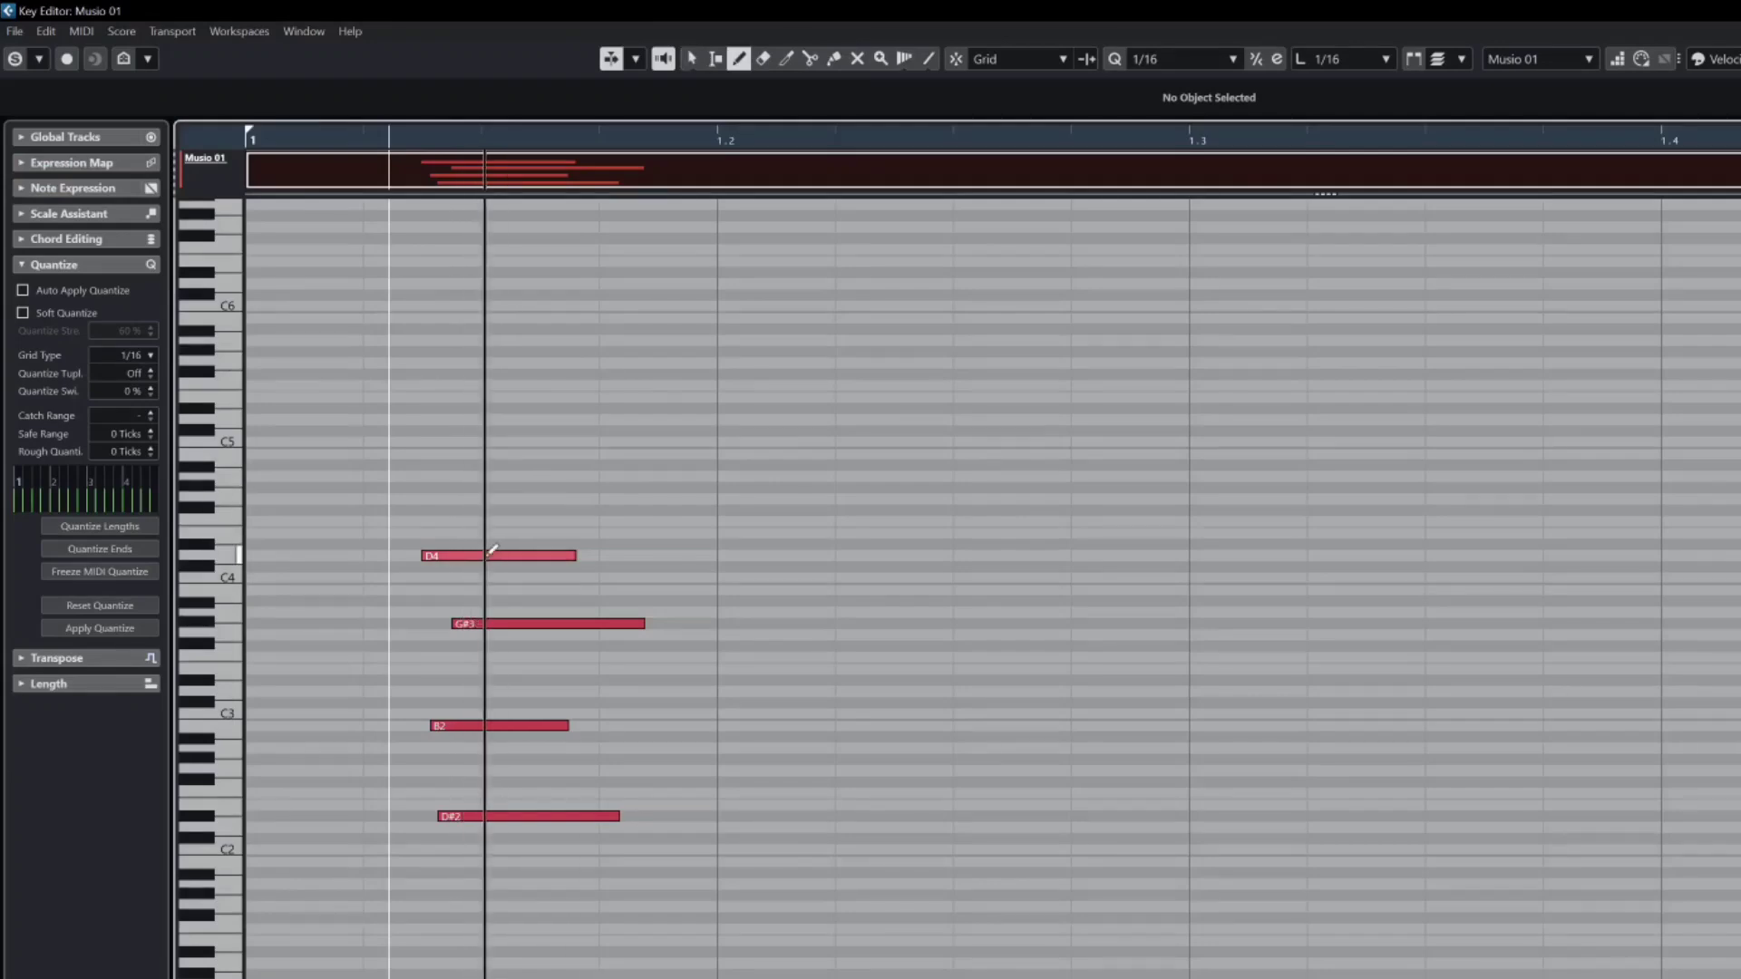
{"action": "key", "text": "1"}
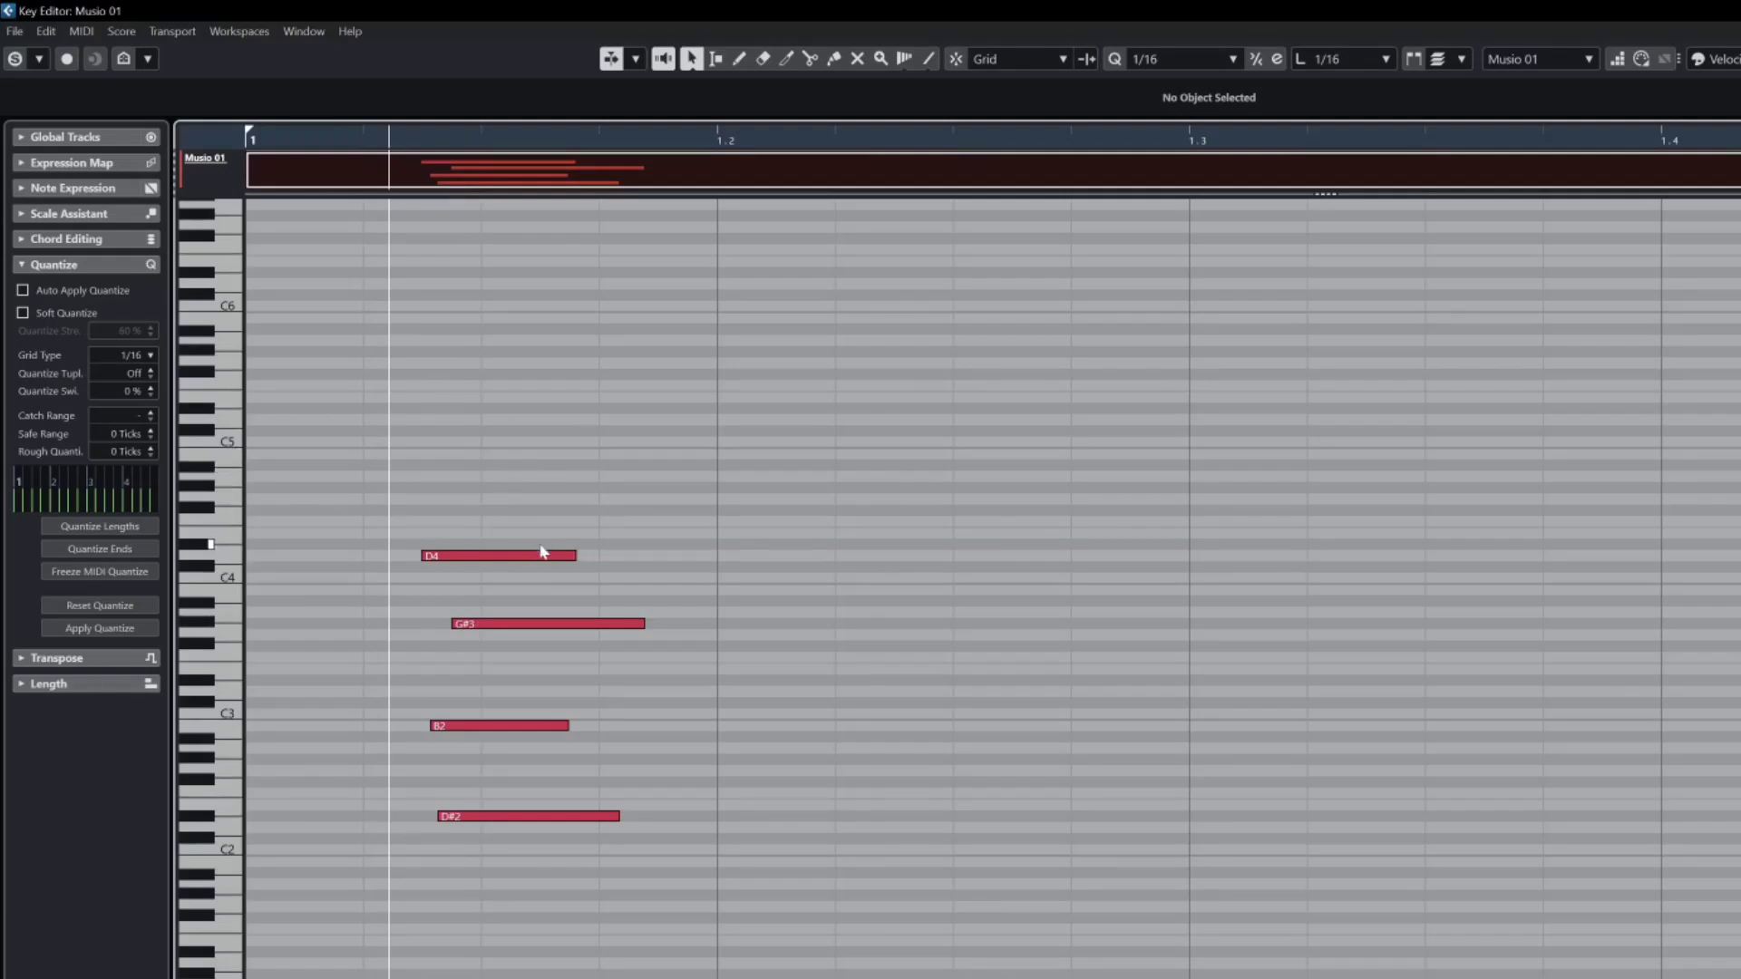
{"action": "left_click_drag", "start_coordinate": [583, 921], "coordinate": [458, 481]}
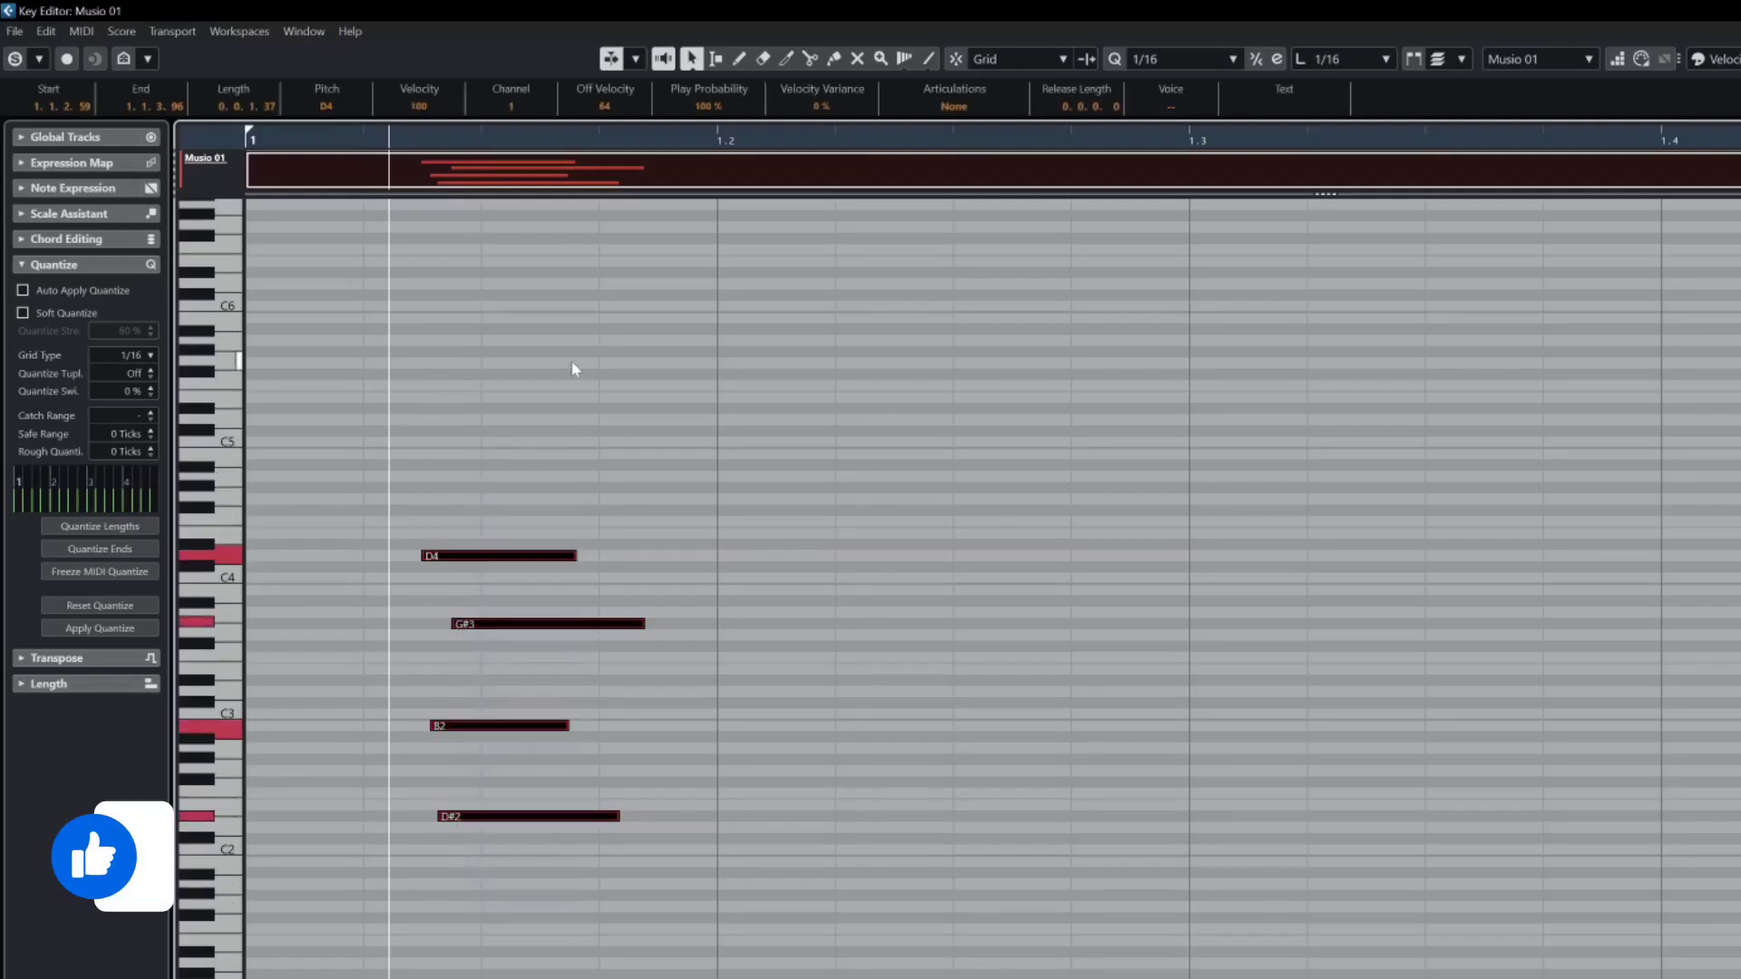
Step: Try quantizing the four selected notes to the 1/16 grid, undoing the result each time
{"action": "left_click", "coordinate": [1115, 62]}
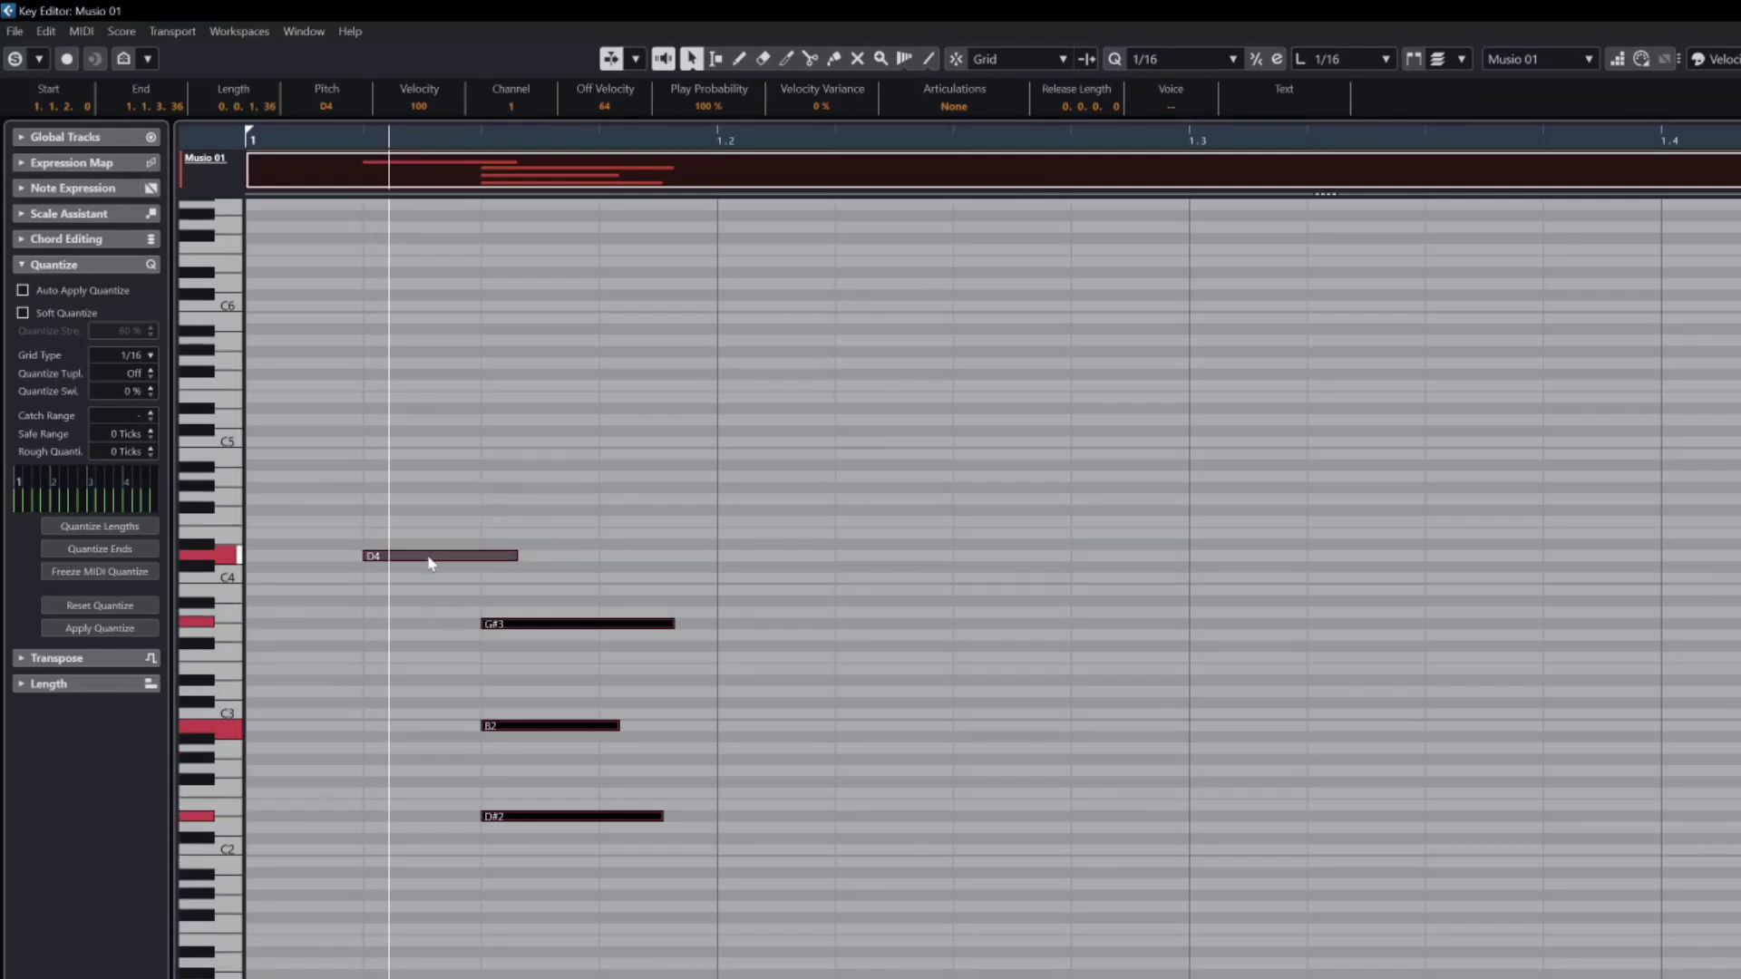
{"action": "key", "text": "ctrl+z"}
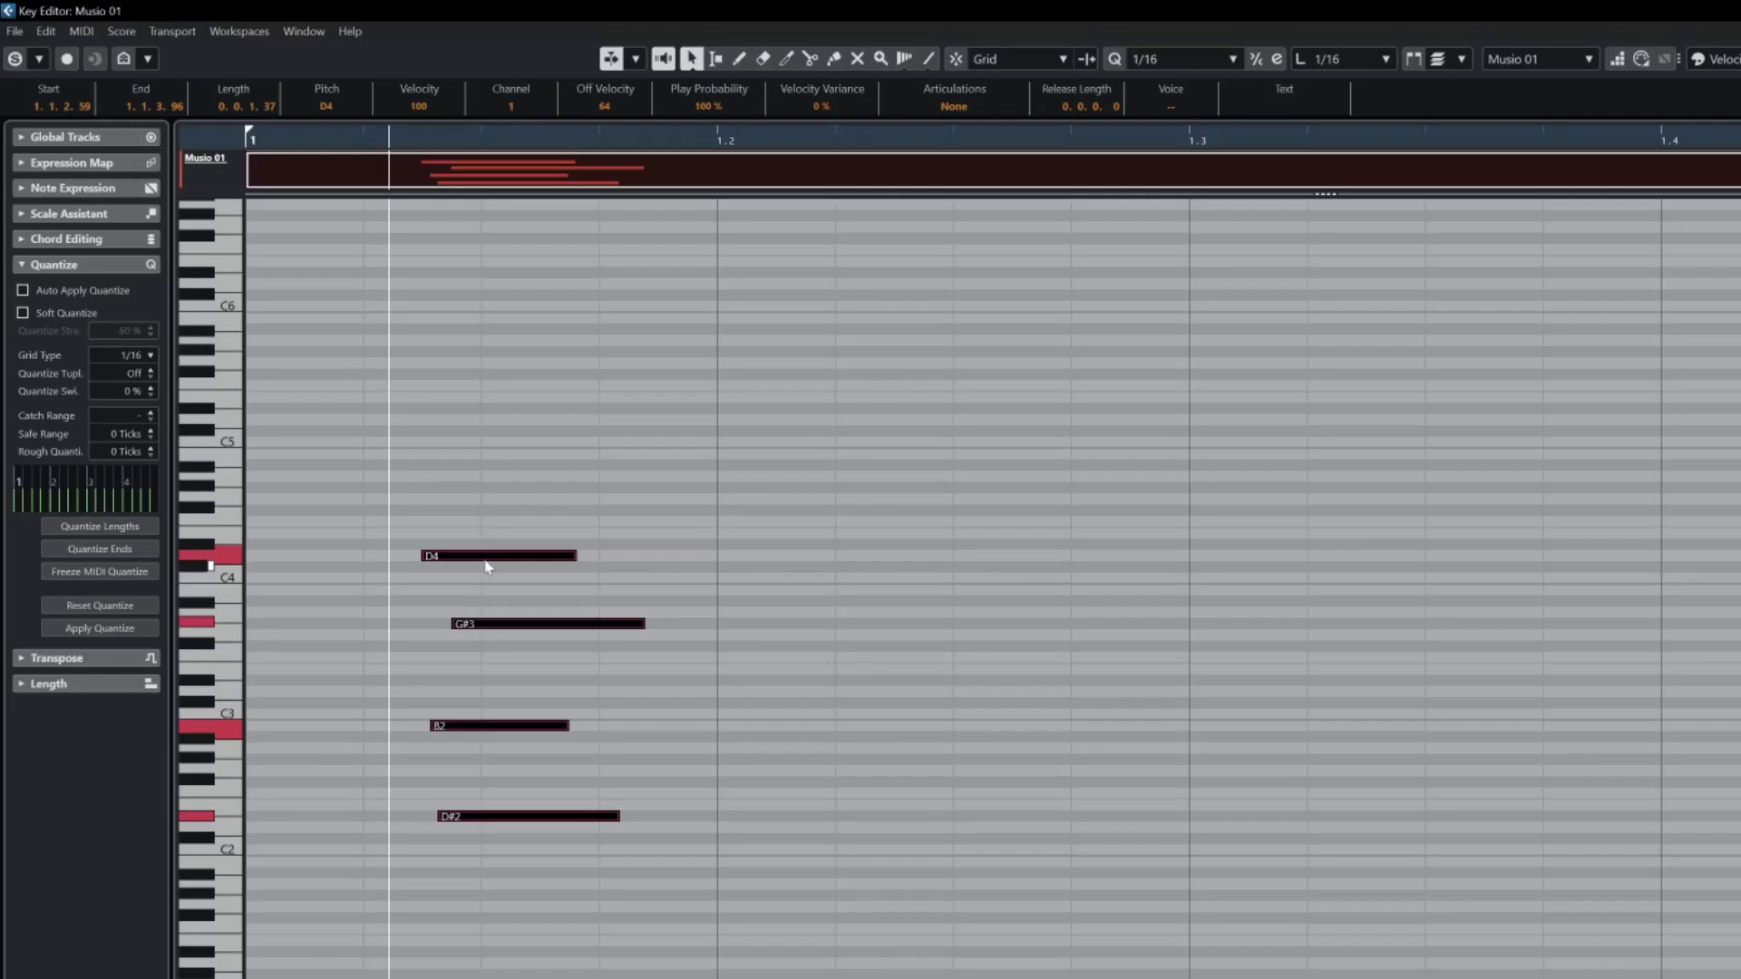
{"action": "left_click", "coordinate": [1147, 62]}
{"action": "left_click", "coordinate": [1153, 11]}
{"action": "left_click", "coordinate": [1115, 60]}
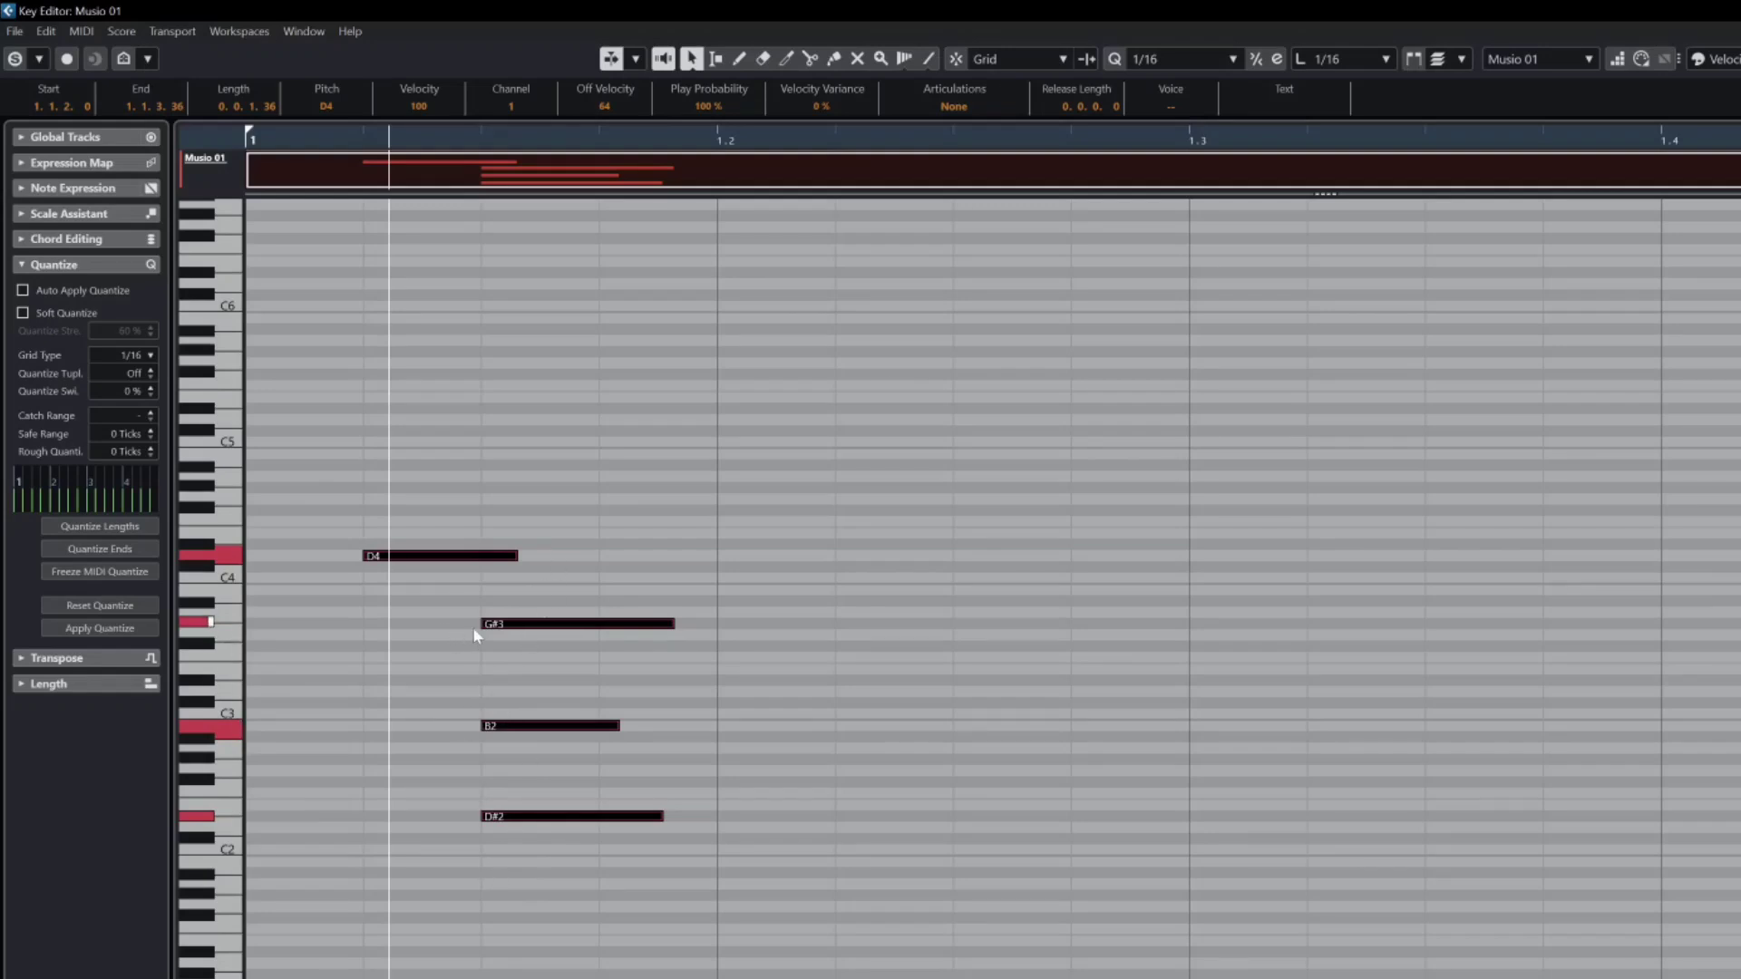
{"action": "key", "text": "ctrl+z"}
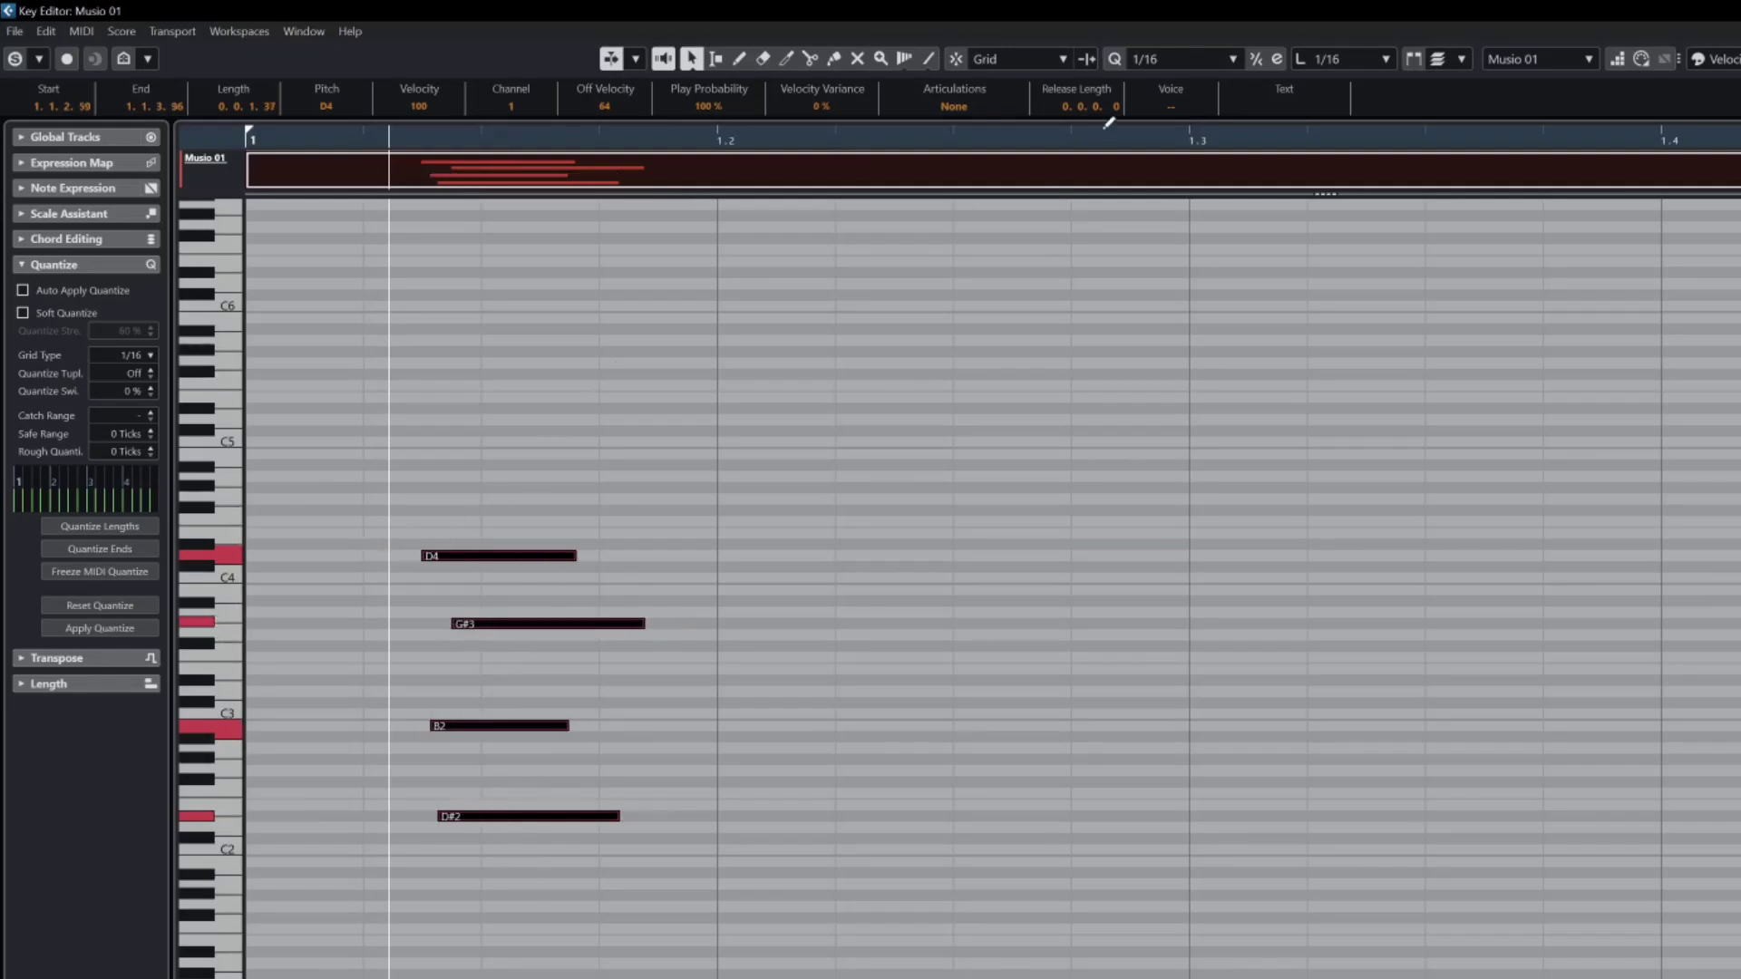
Step: Try quantizing the four selected notes with the 1/8 preset and undo the quantization
{"action": "left_click", "coordinate": [1148, 61]}
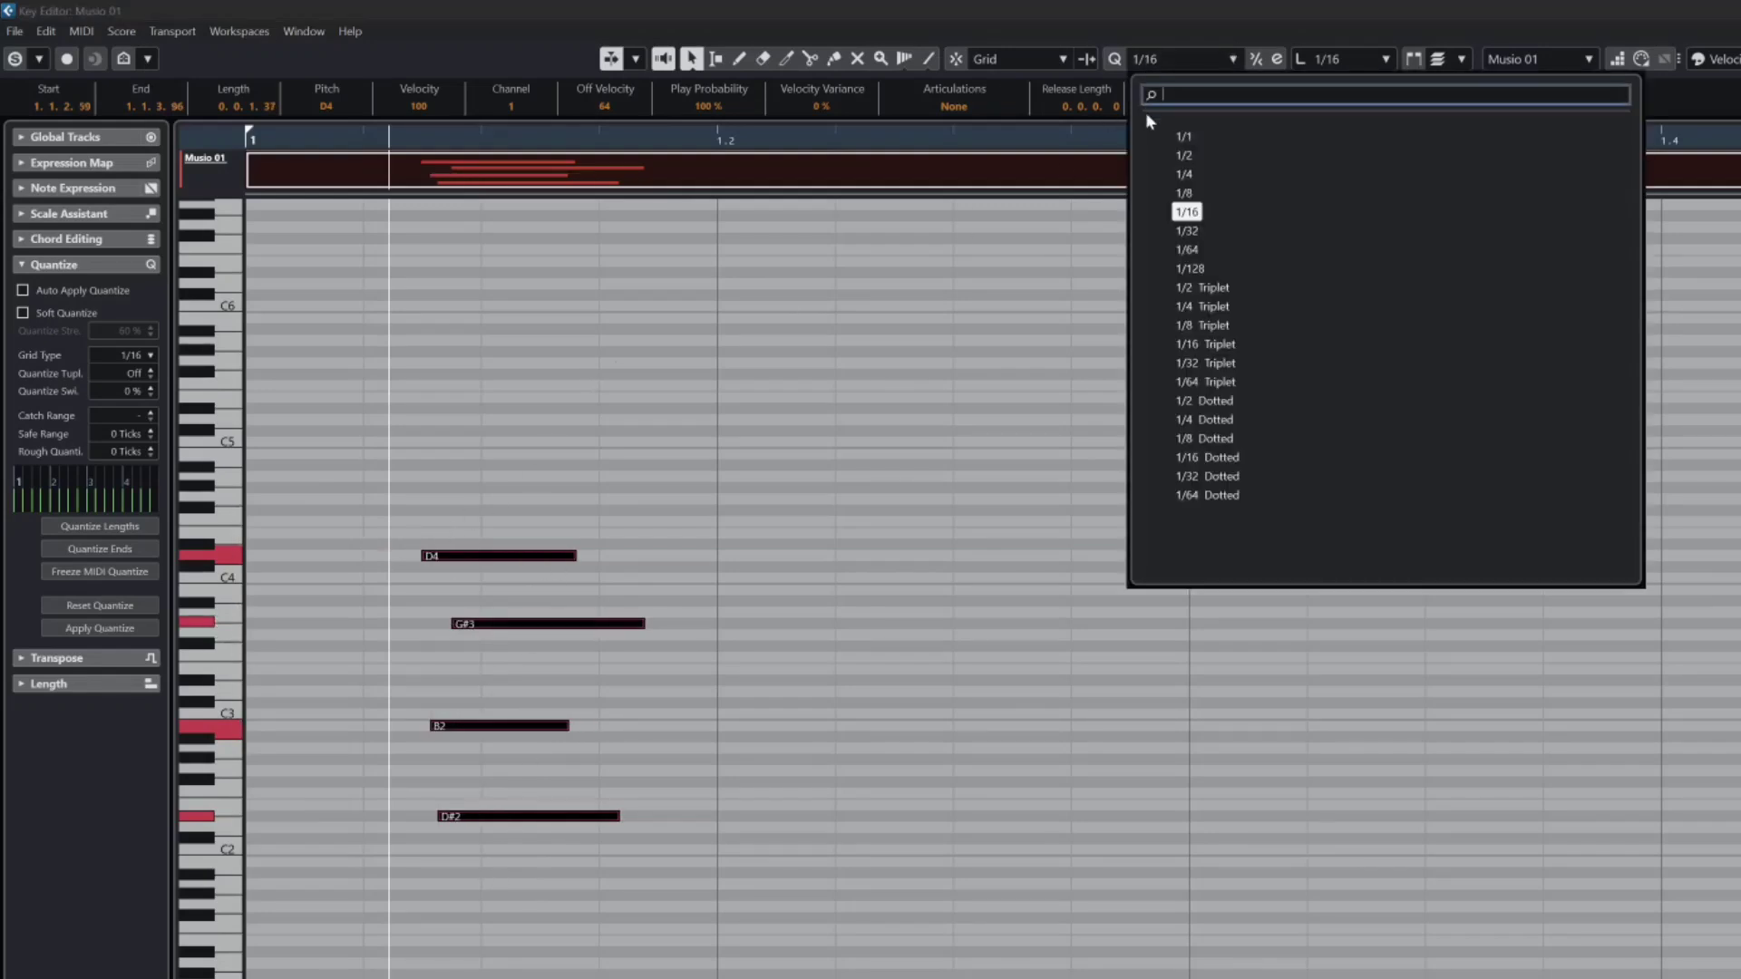
{"action": "left_click", "coordinate": [1183, 193]}
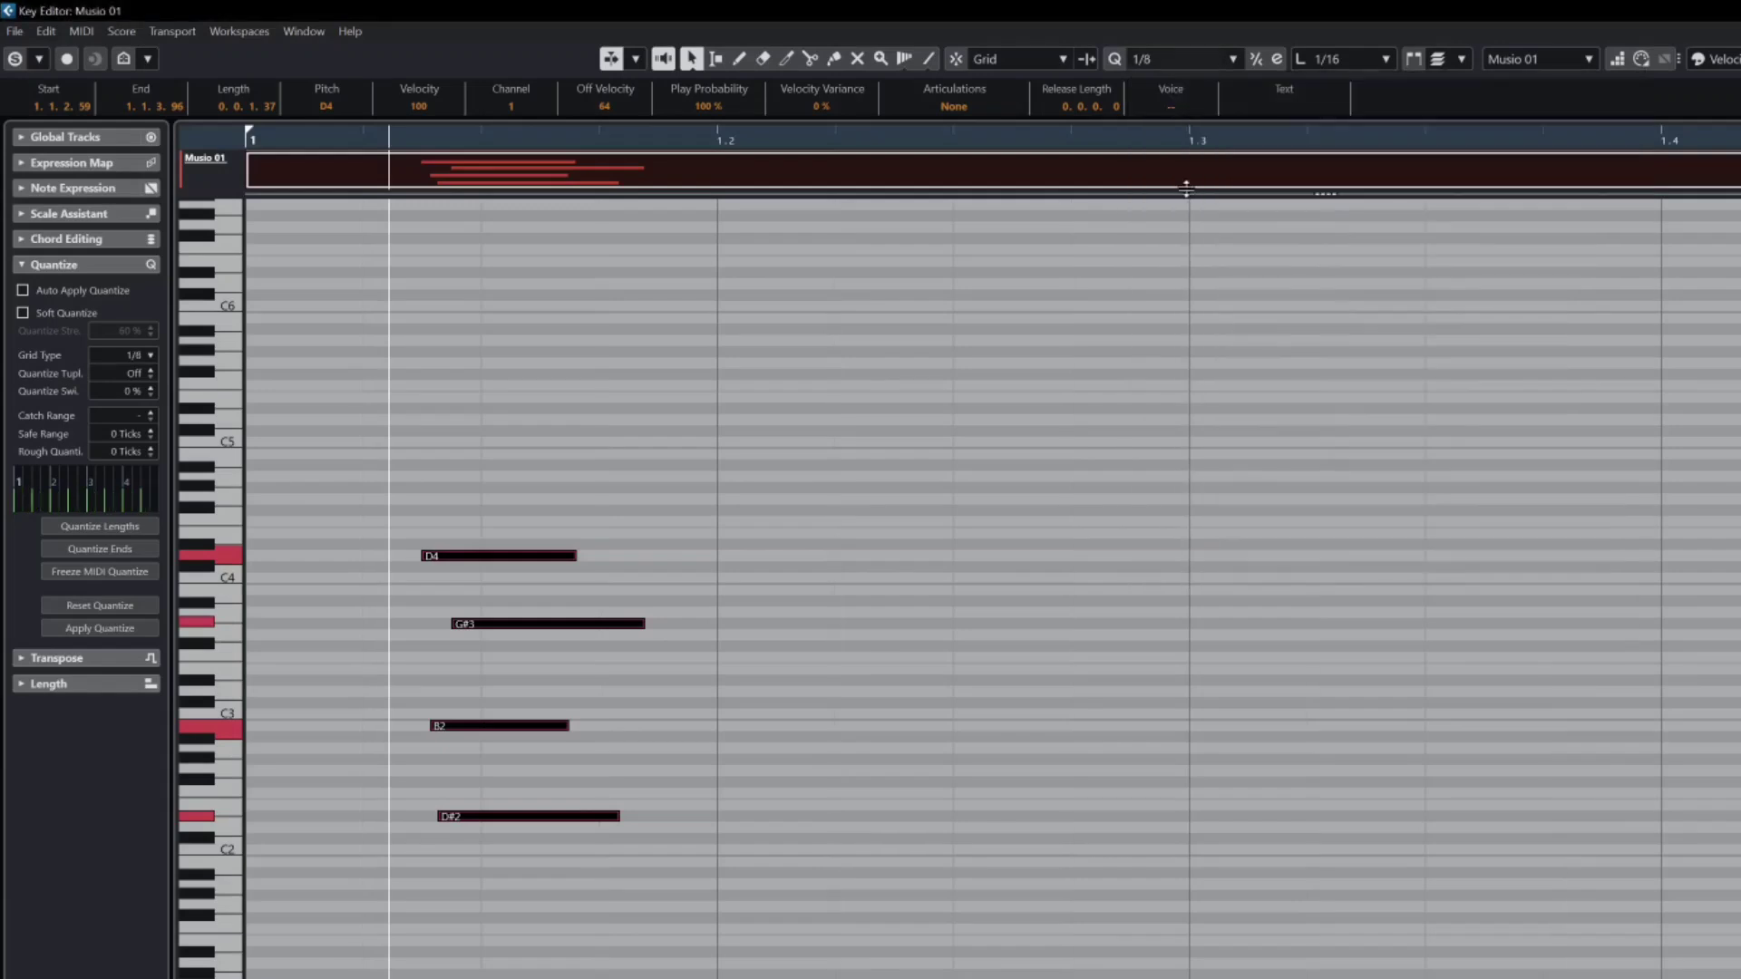
{"action": "left_click", "coordinate": [1114, 59]}
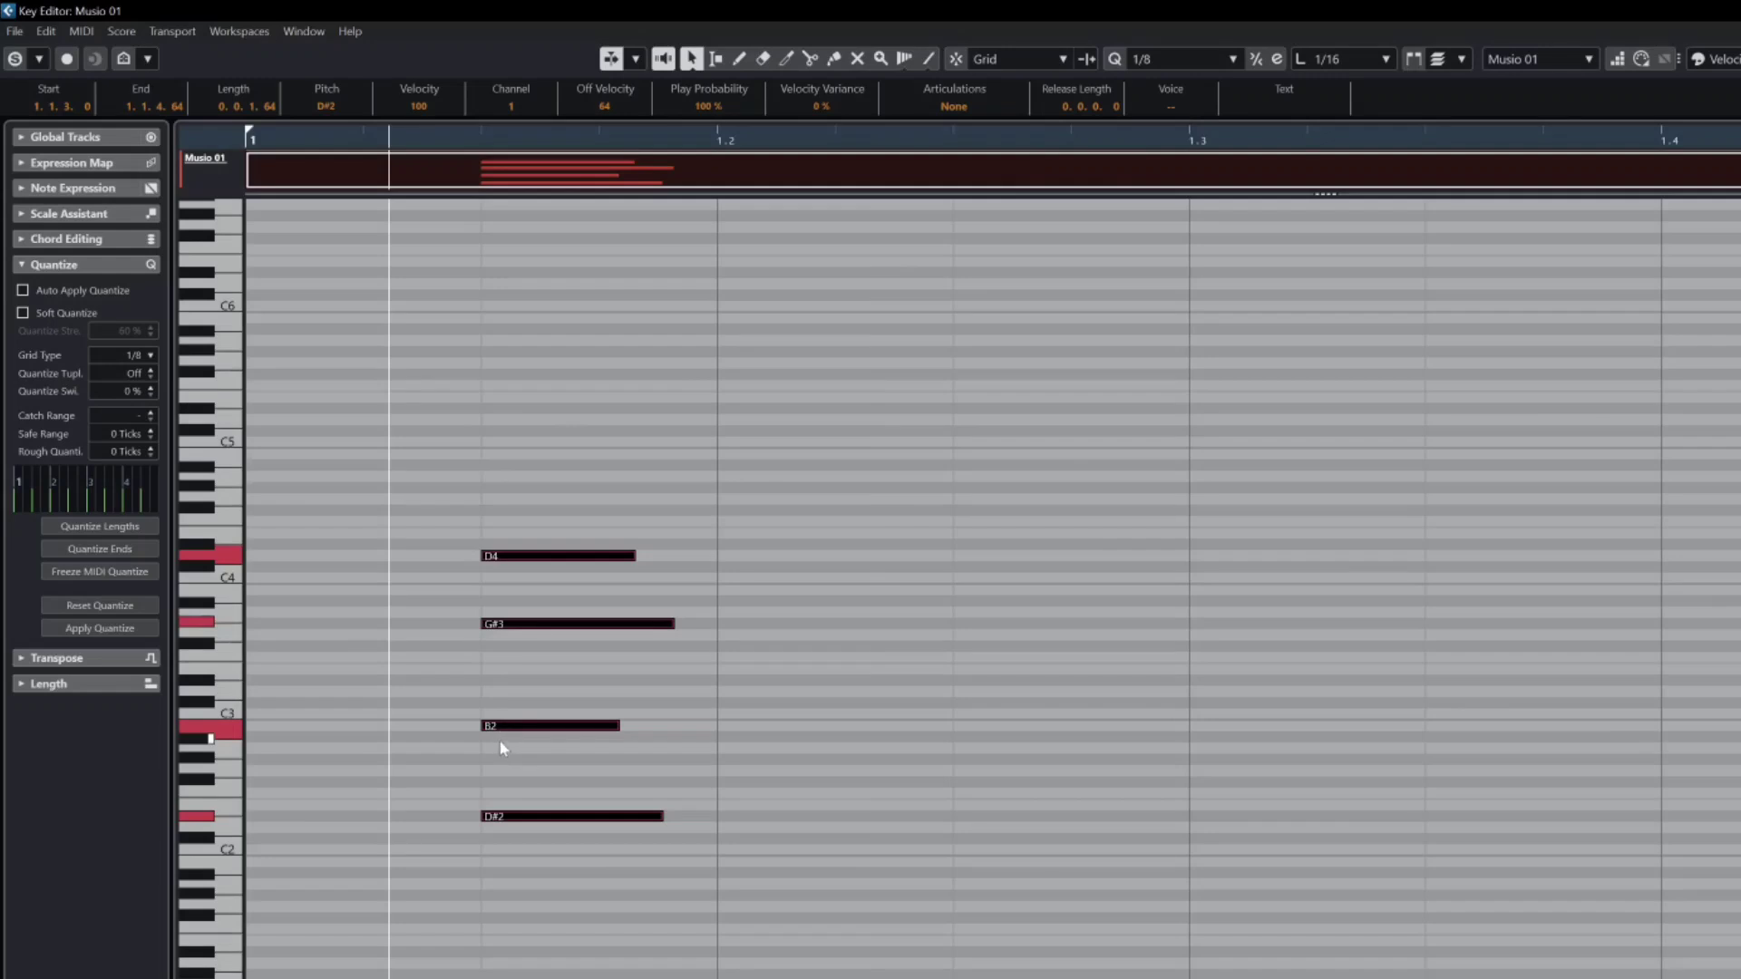
{"action": "key", "text": "ctrl+z"}
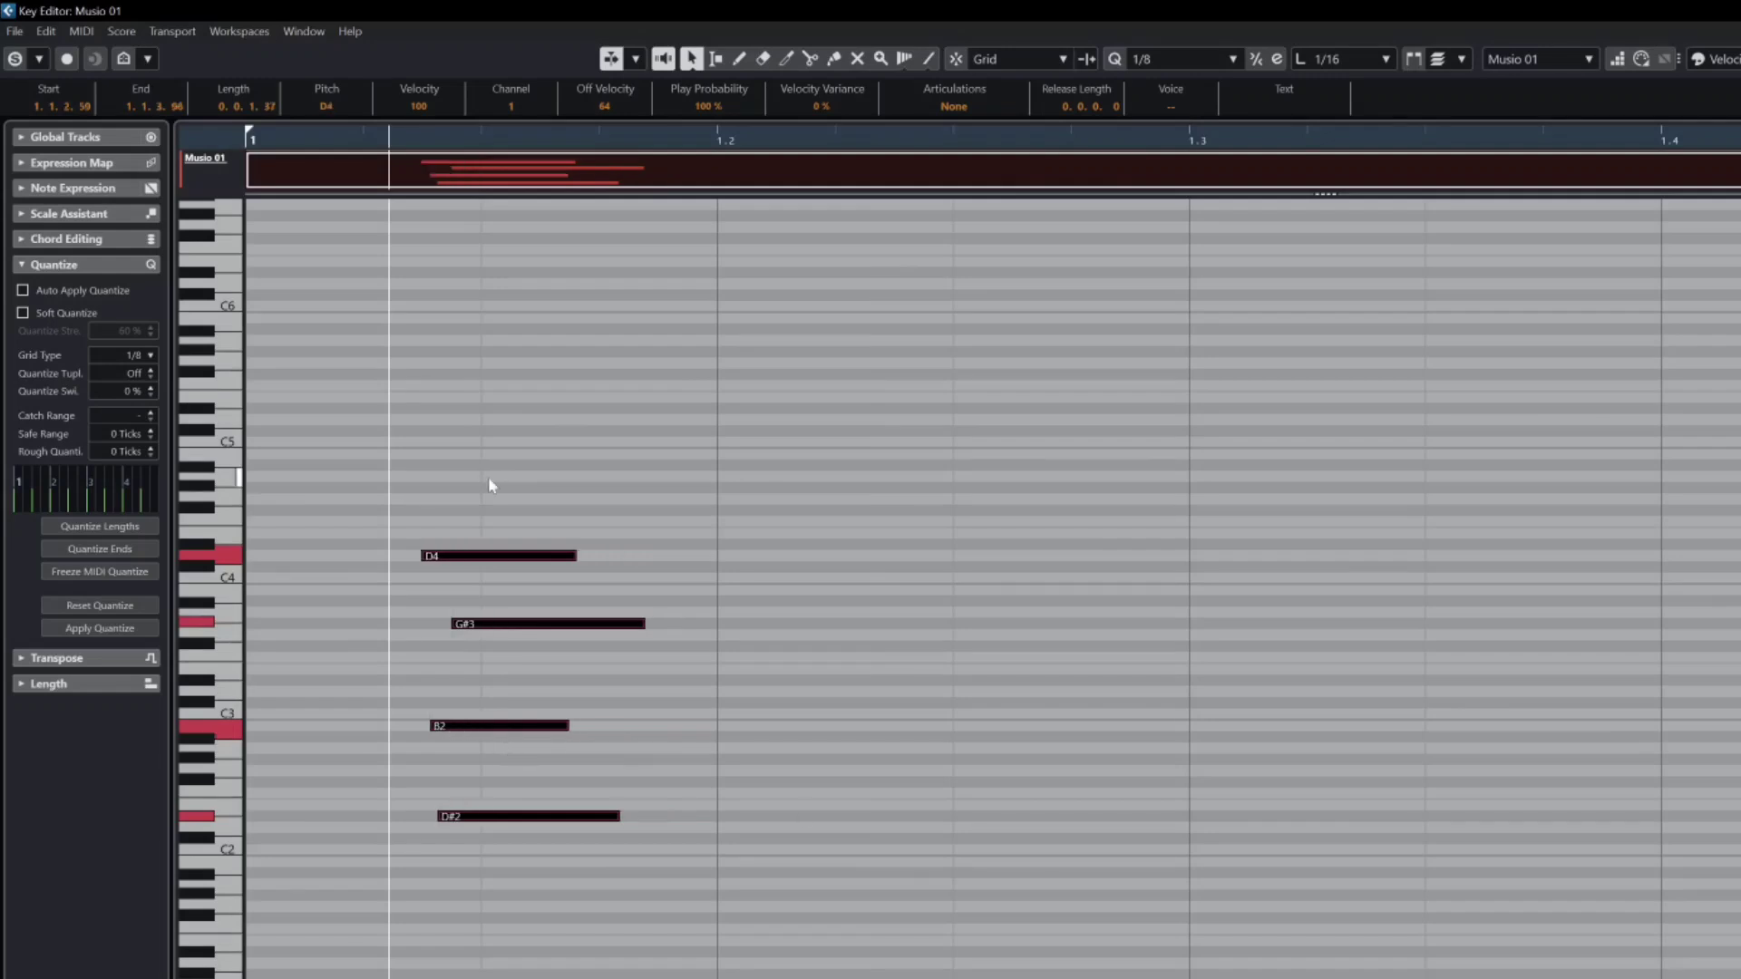
Step: Set the quantize preset to 1/16 and quantize the start positions of the four selected notes
{"action": "left_click", "coordinate": [1146, 57]}
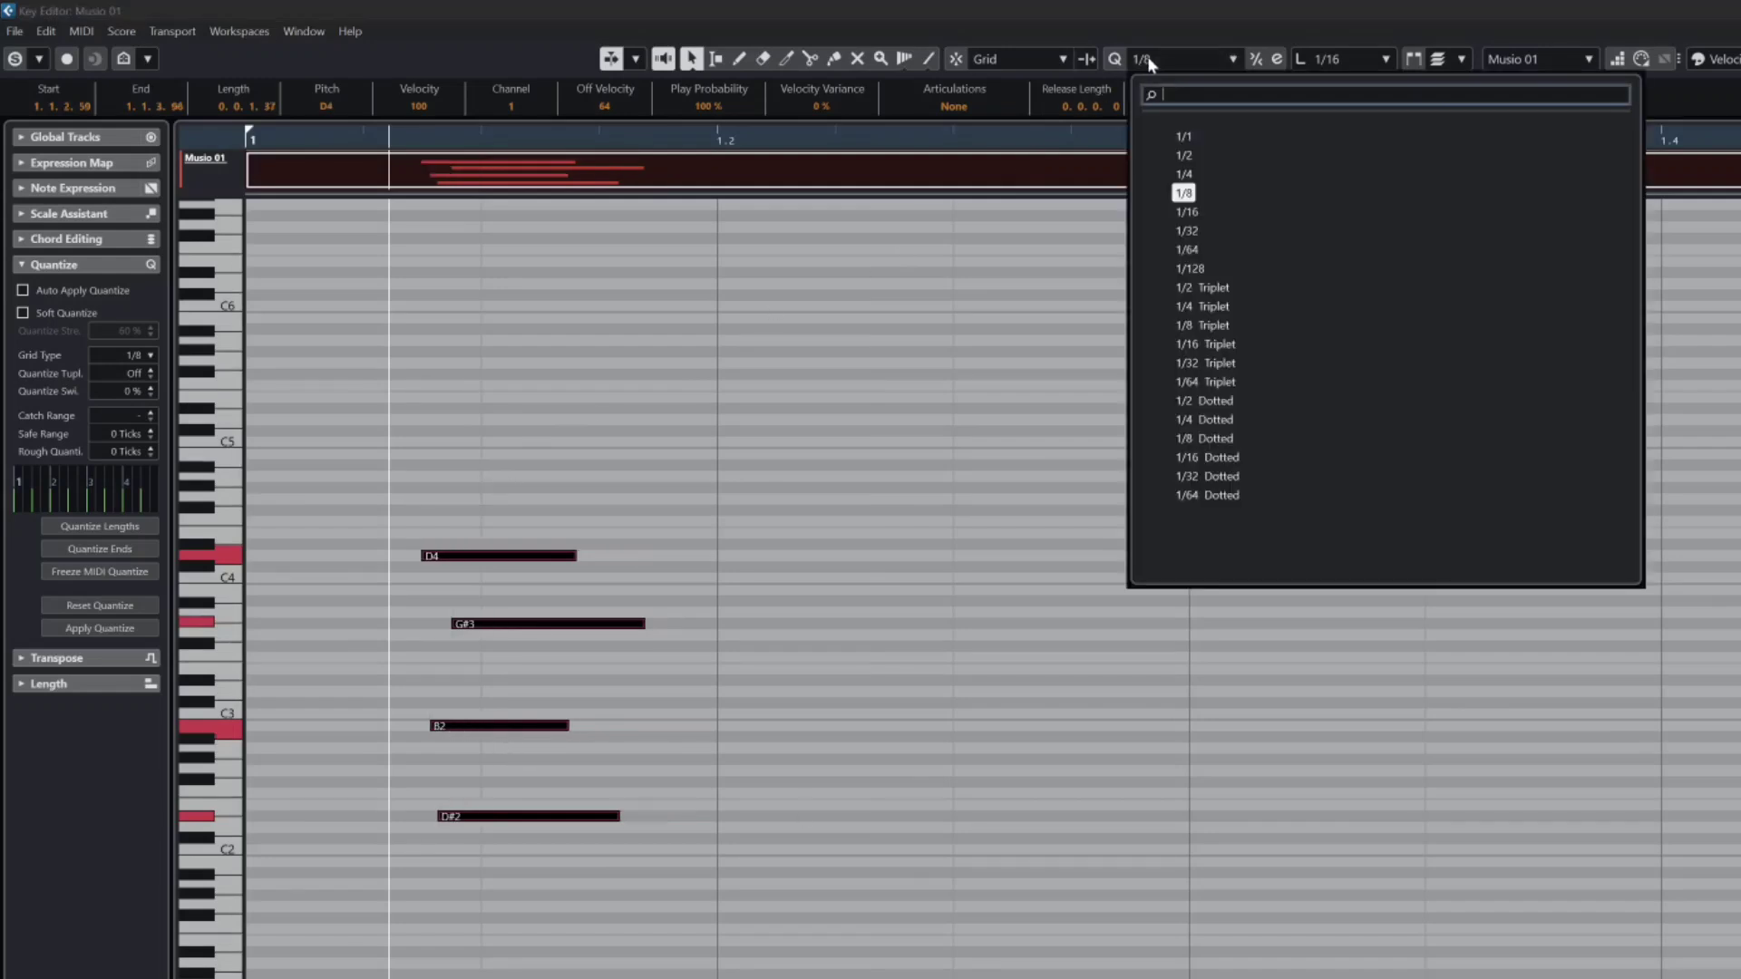
{"action": "left_click", "coordinate": [1185, 213]}
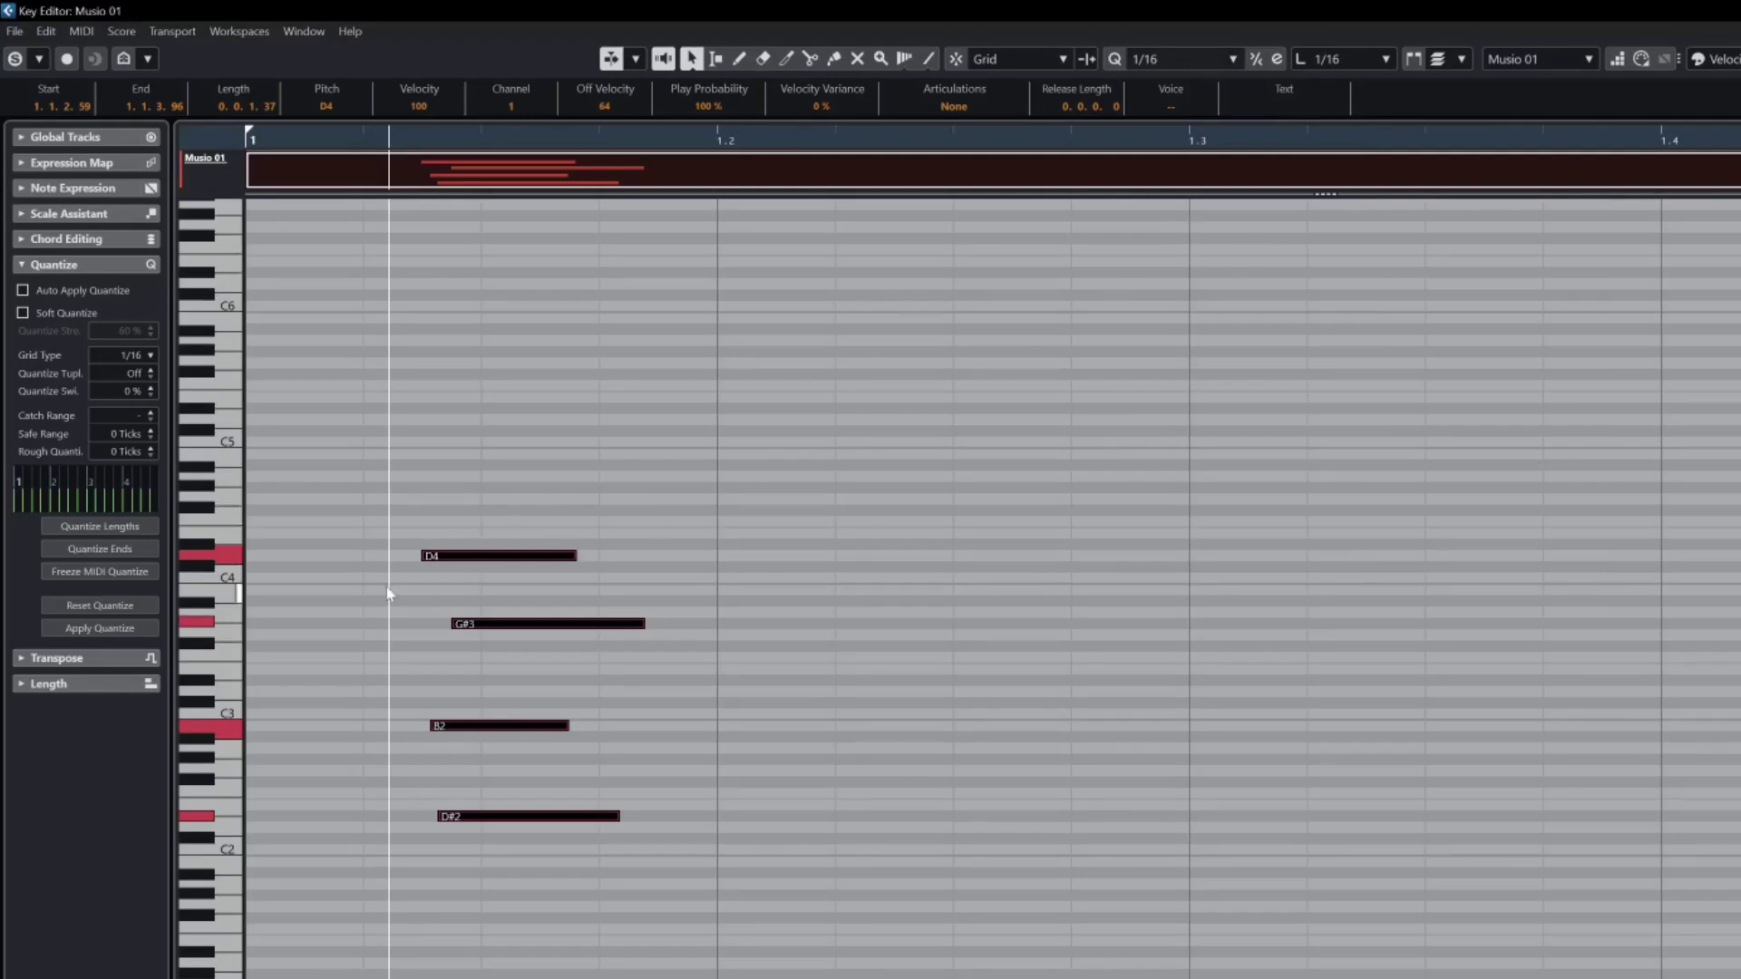
{"action": "key", "text": "q"}
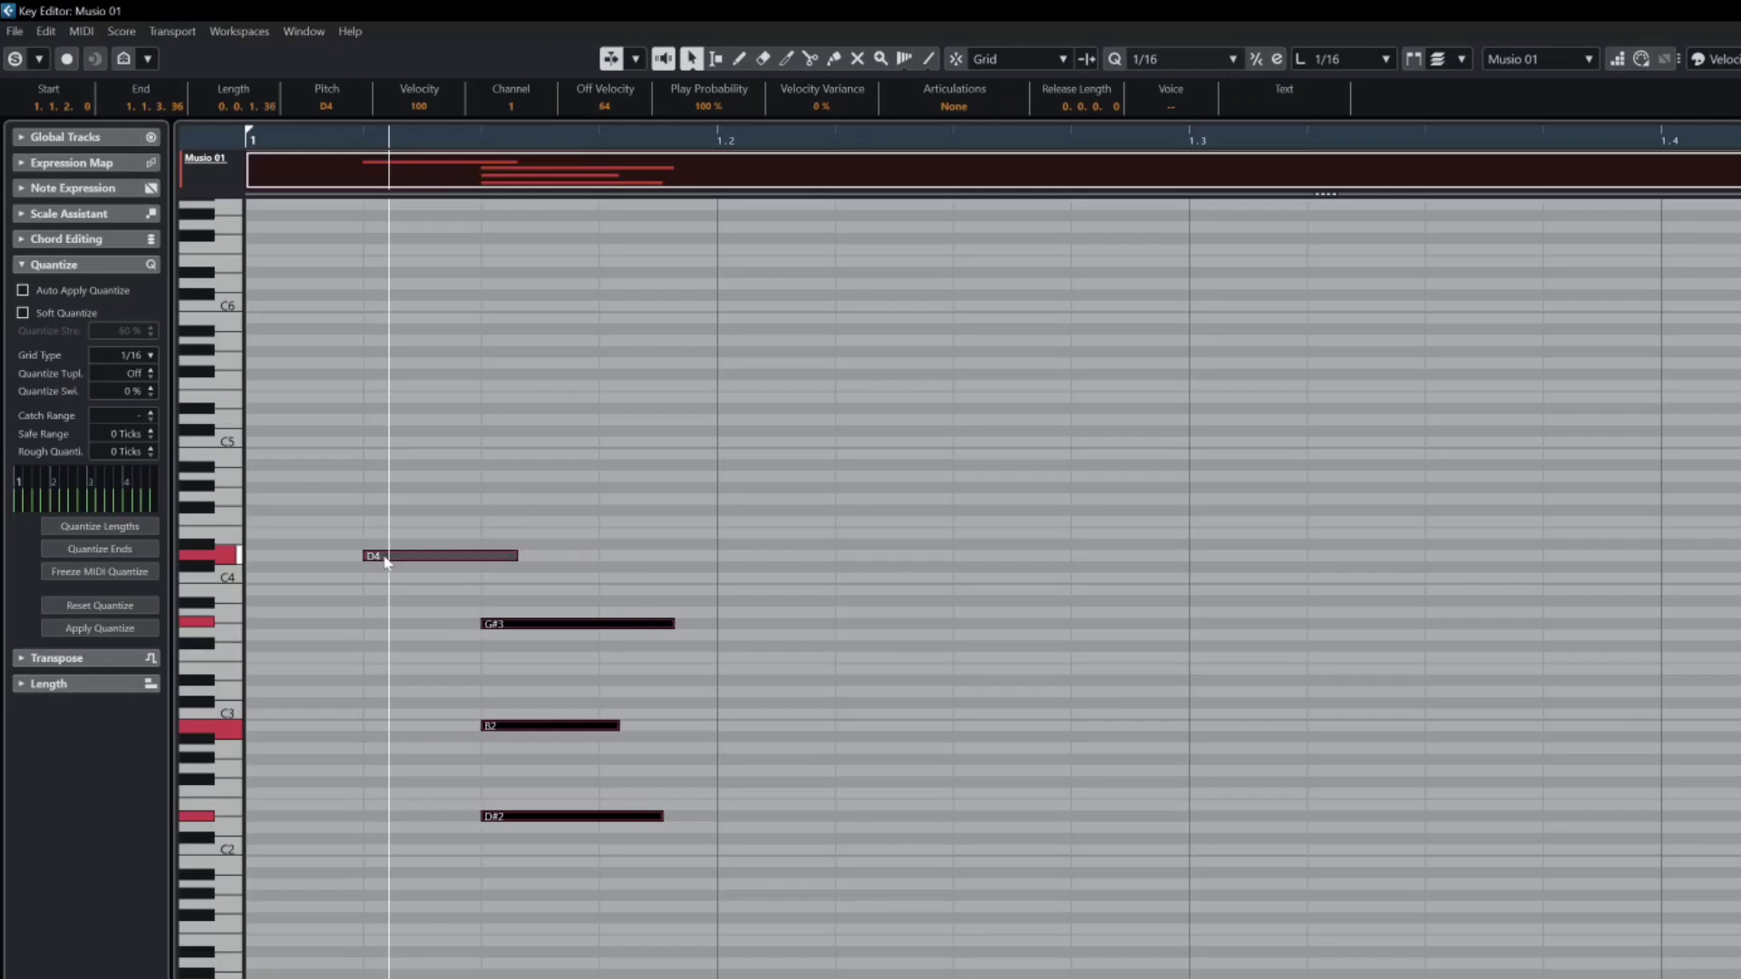
Step: Move only the D4 note to position 1.1.3.0, in line with the starts of the other three notes
{"action": "left_click", "coordinate": [405, 620]}
{"action": "left_click_drag", "start_coordinate": [421, 555], "coordinate": [525, 556]}
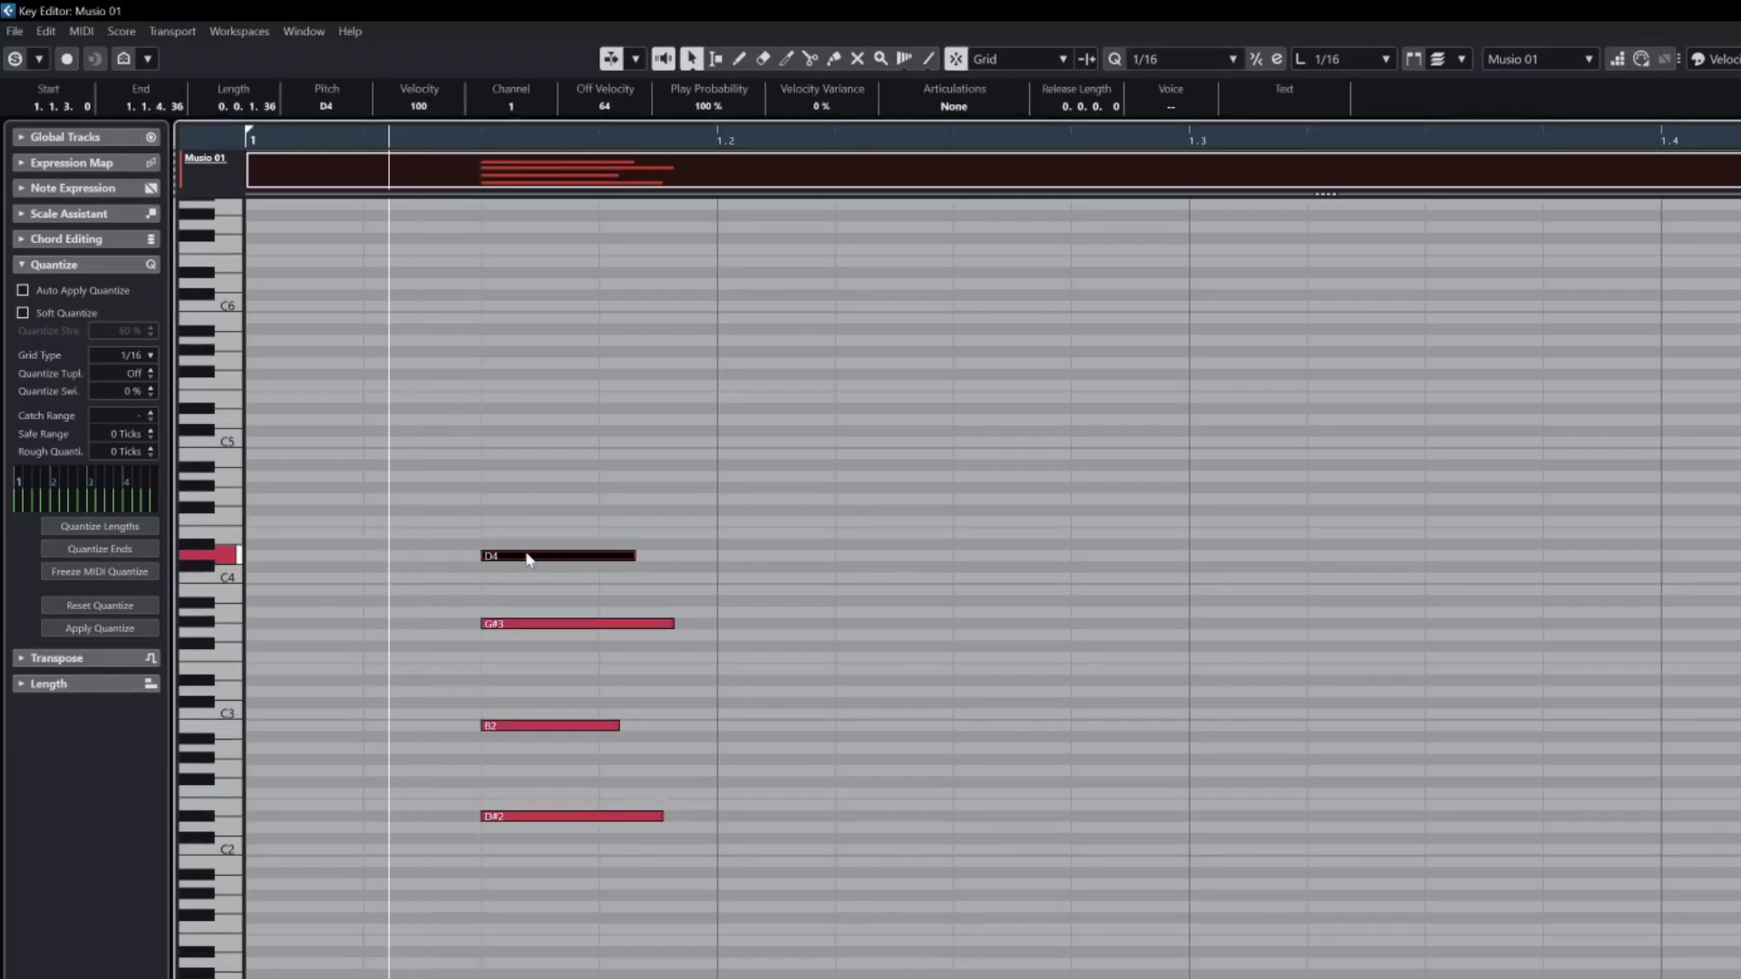
{"action": "left_click", "coordinate": [494, 334]}
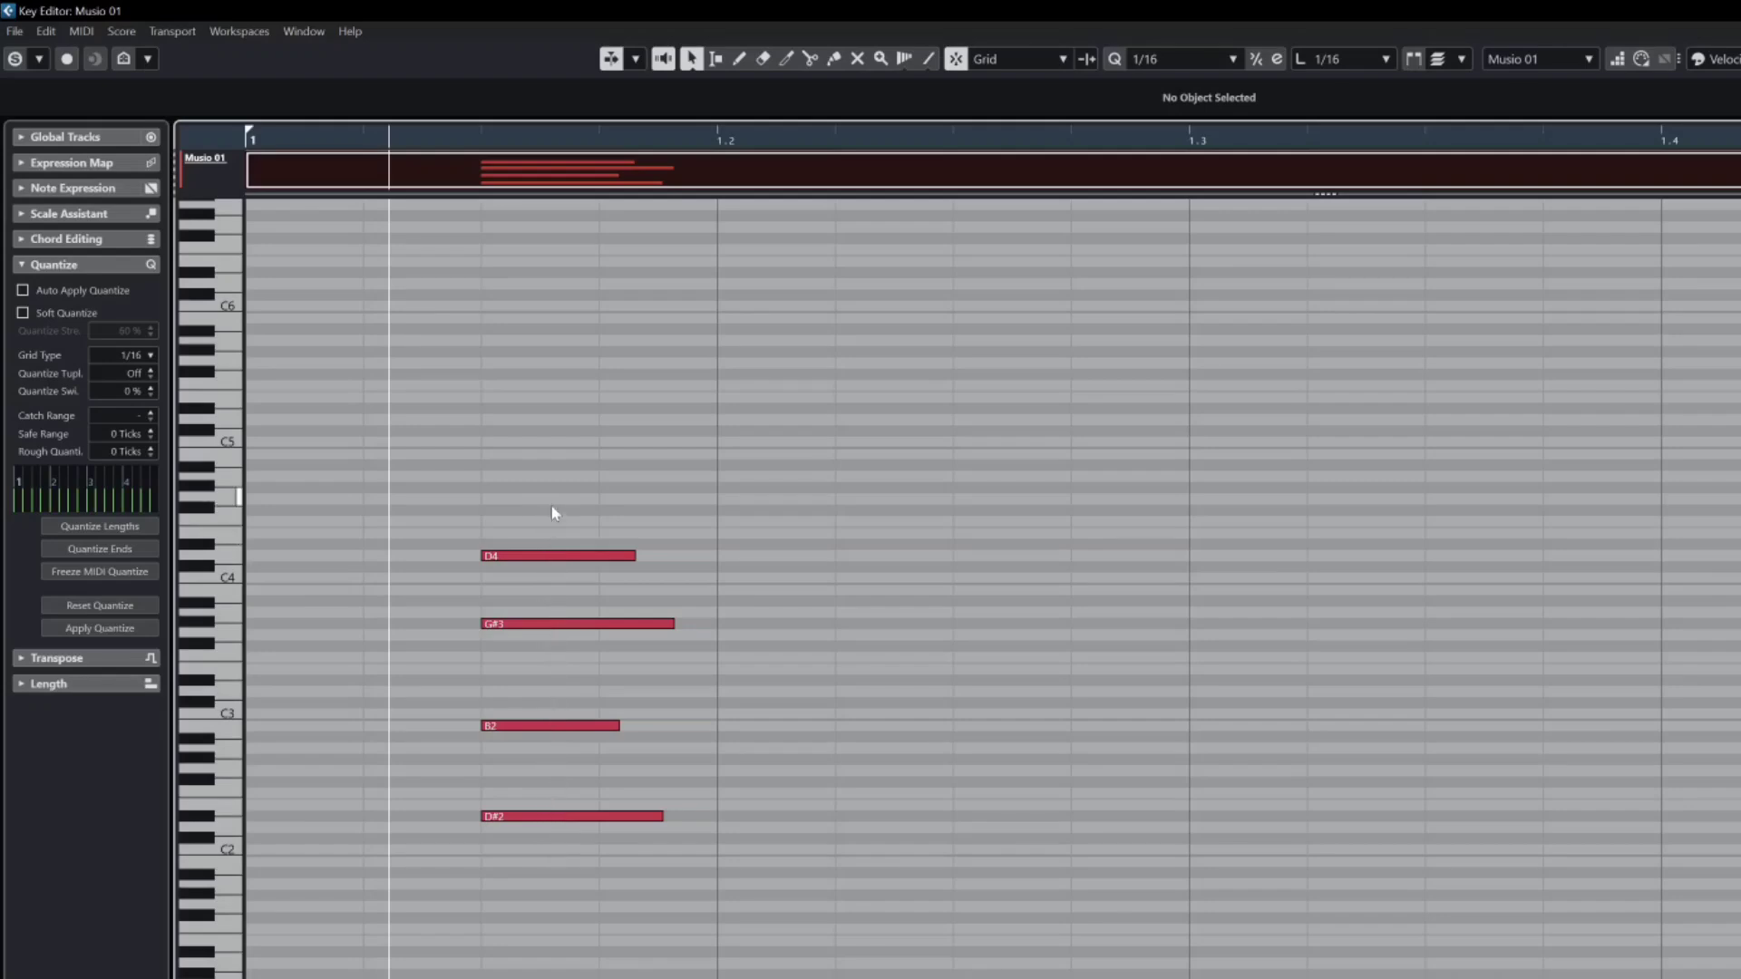
Step: Quantize the ends of all four chord notes to the 1/16 grid
{"action": "key", "text": "ctrl+a"}
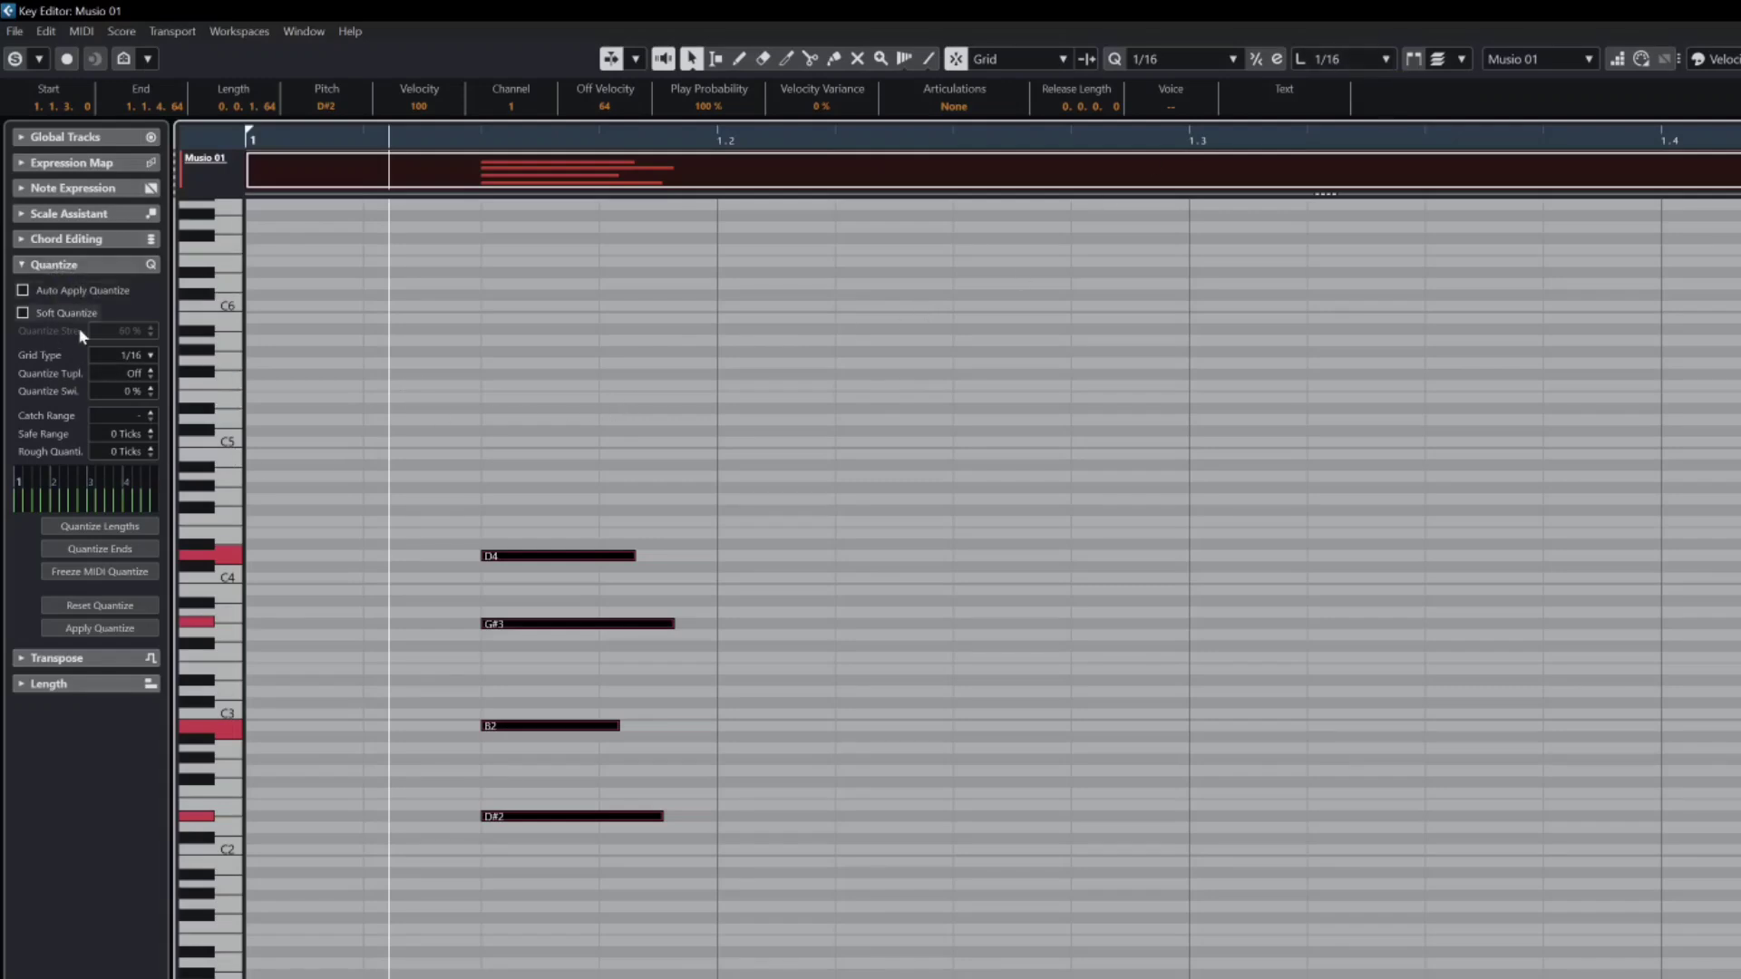
{"action": "left_click", "coordinate": [106, 551]}
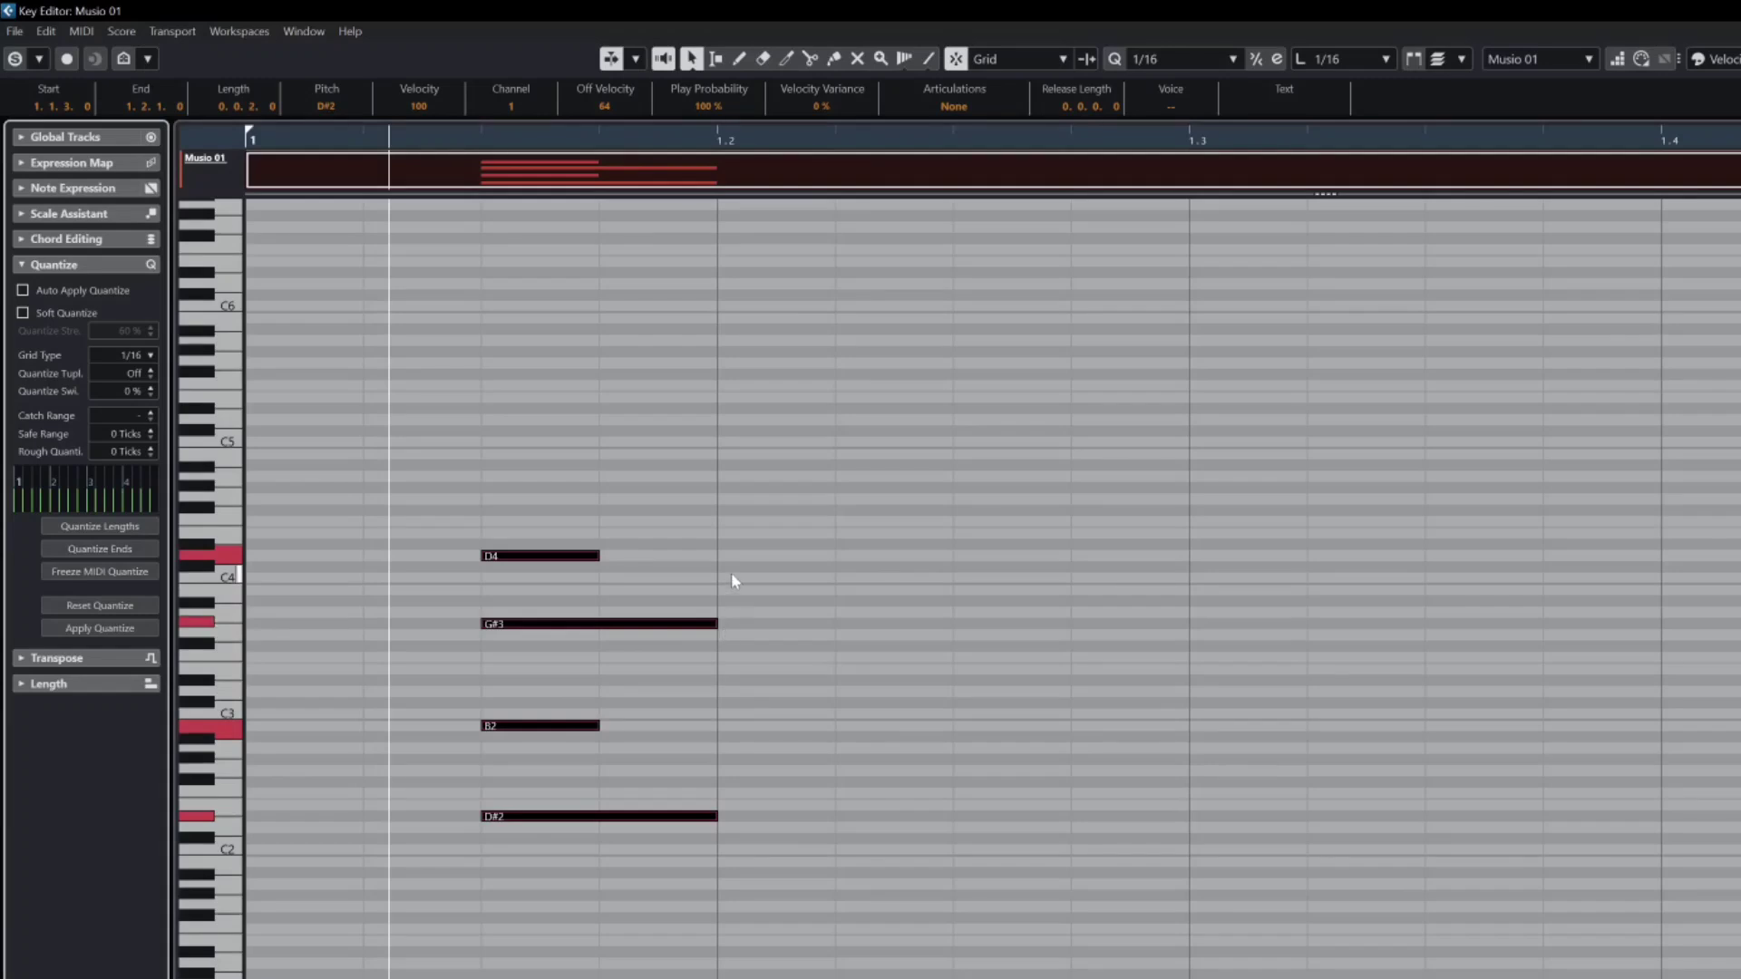
Step: Try shortening the G#3 note by hand so it ends at 1.1.4.0, and undo the change
{"action": "left_click", "coordinate": [698, 642]}
{"action": "left_click", "coordinate": [710, 626]}
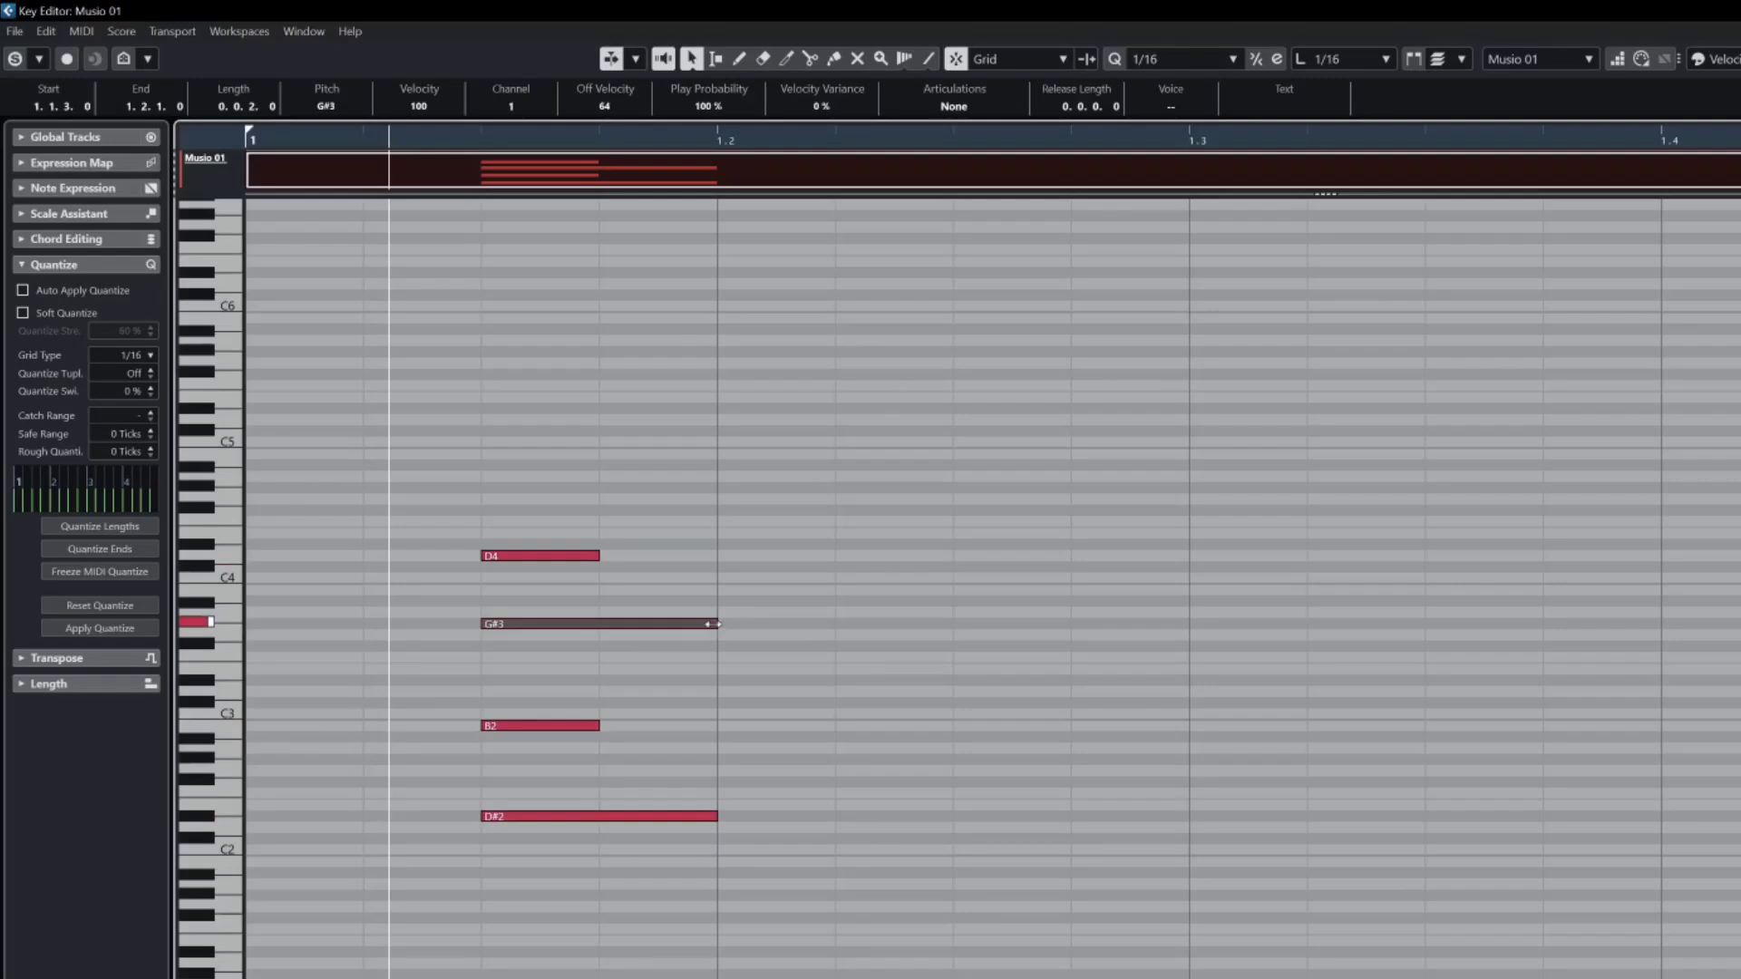
{"action": "left_click_drag", "start_coordinate": [713, 623], "coordinate": [602, 625]}
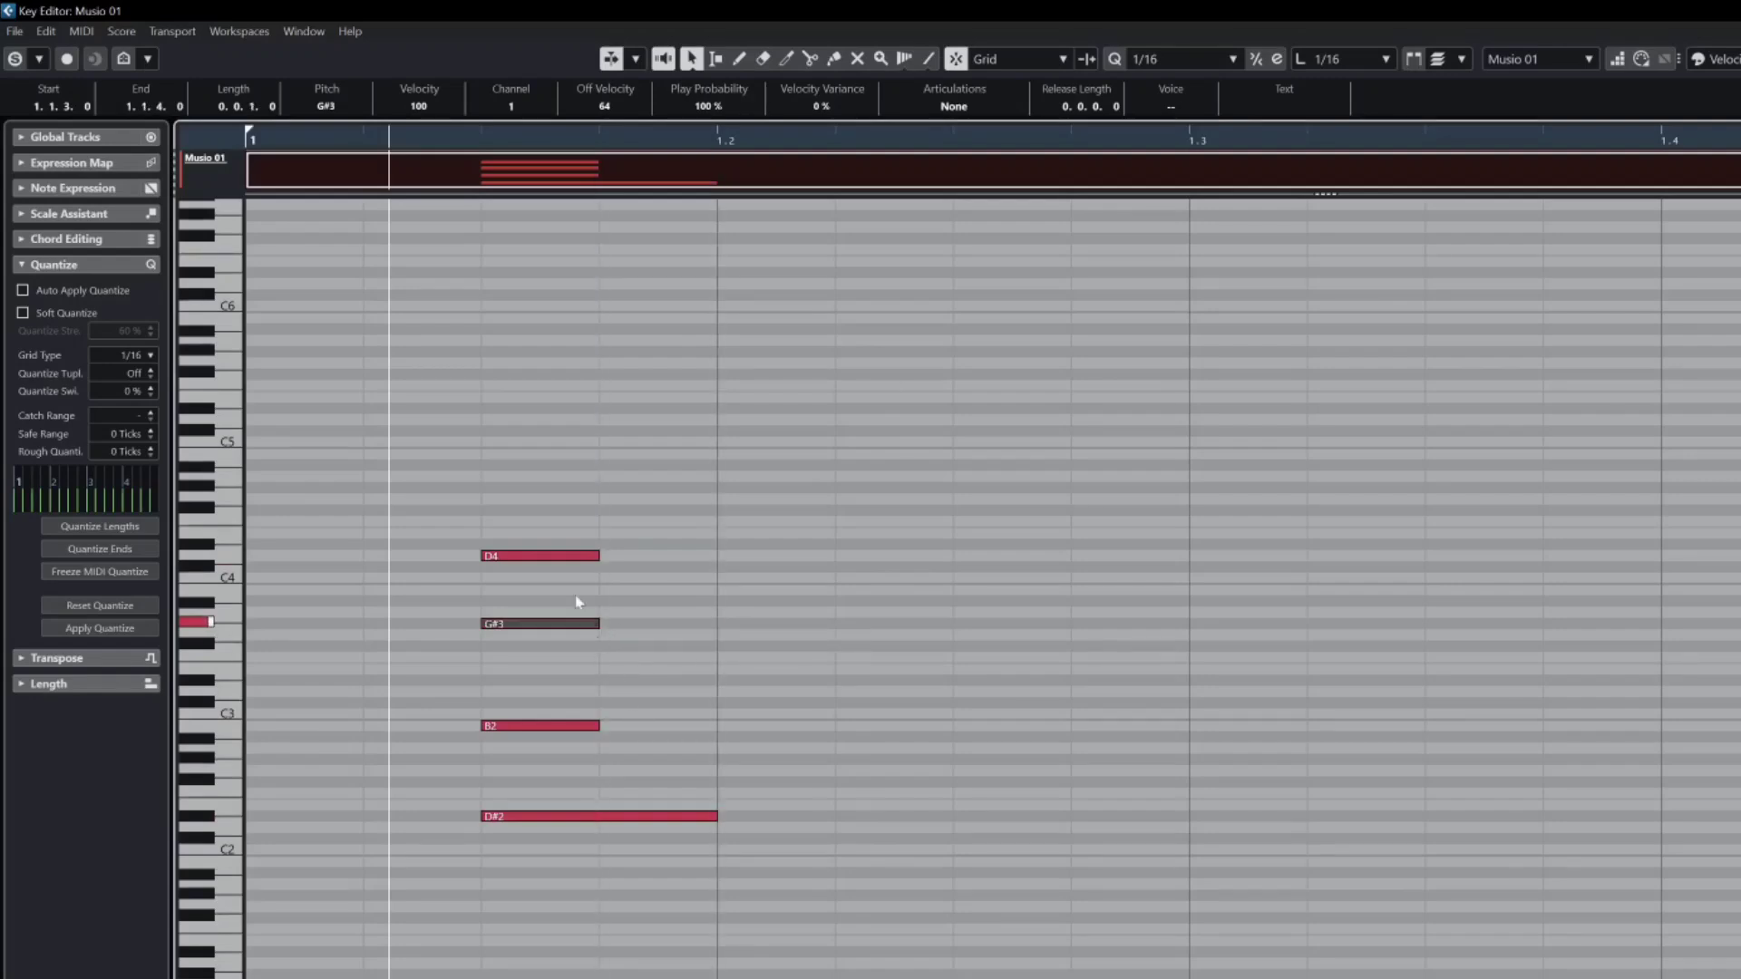
{"action": "key", "text": "ctrl+z"}
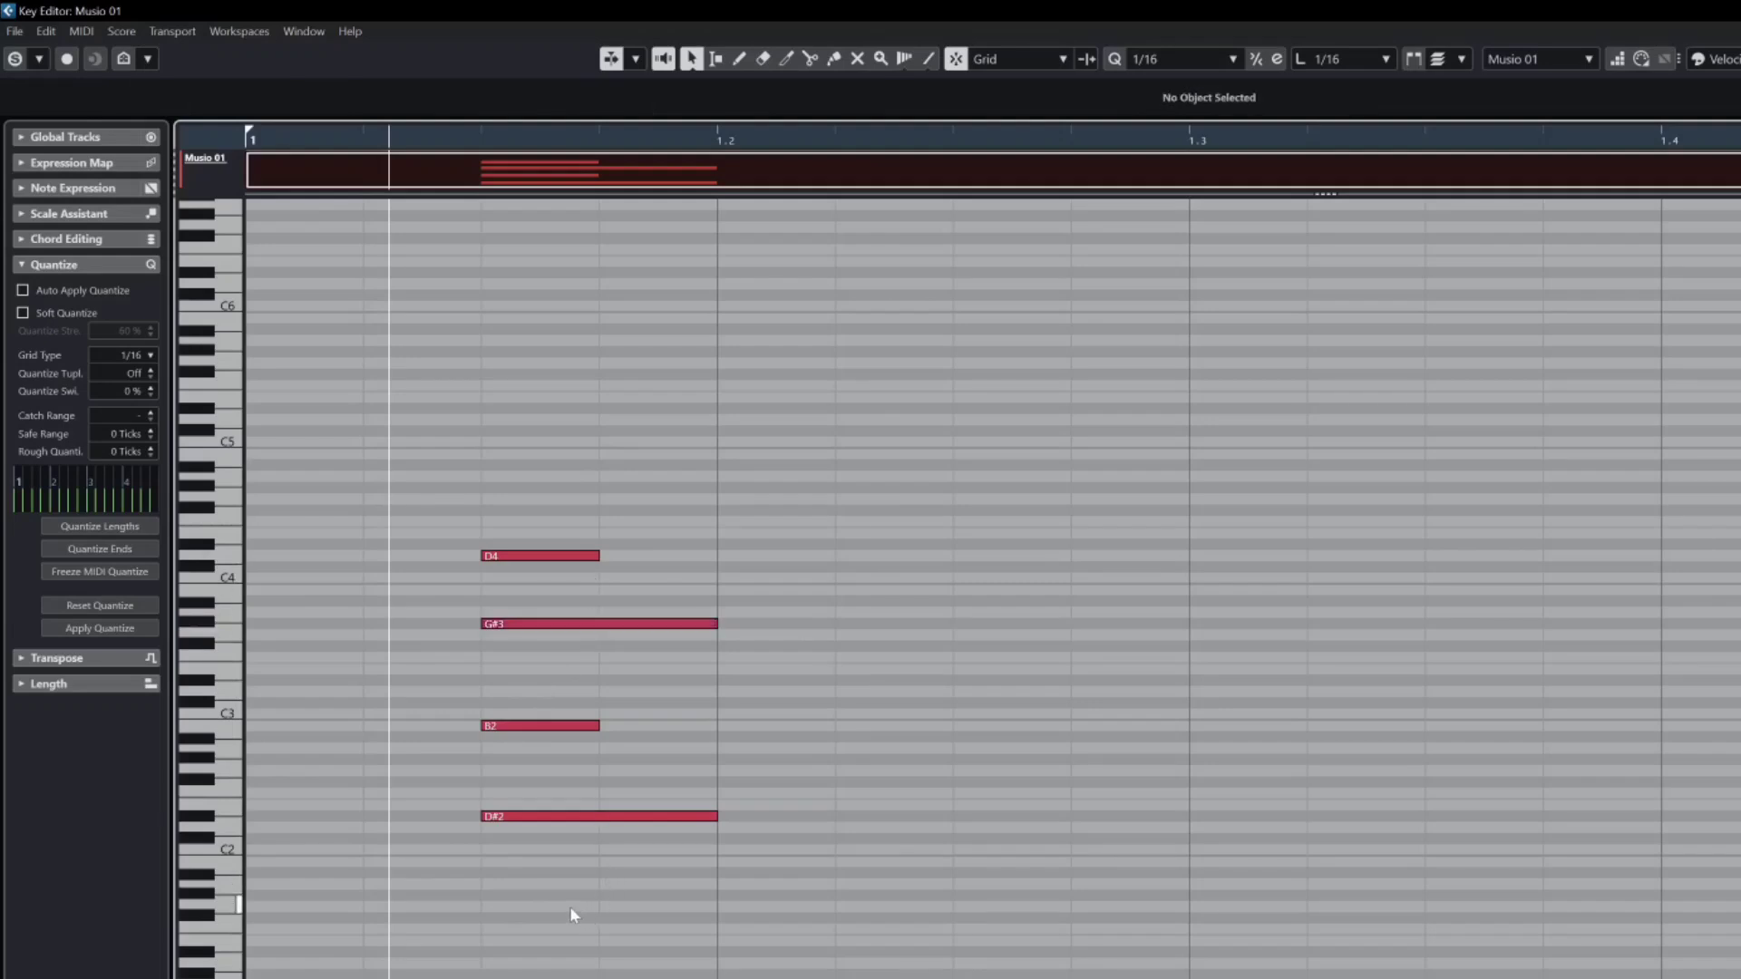
Step: Apply the Fixed Lengths MIDI function to all four chord notes to give them the same 1/16 length, and deselect them
{"action": "left_click_drag", "start_coordinate": [570, 906], "coordinate": [672, 568]}
{"action": "key", "text": "ctrl+z"}
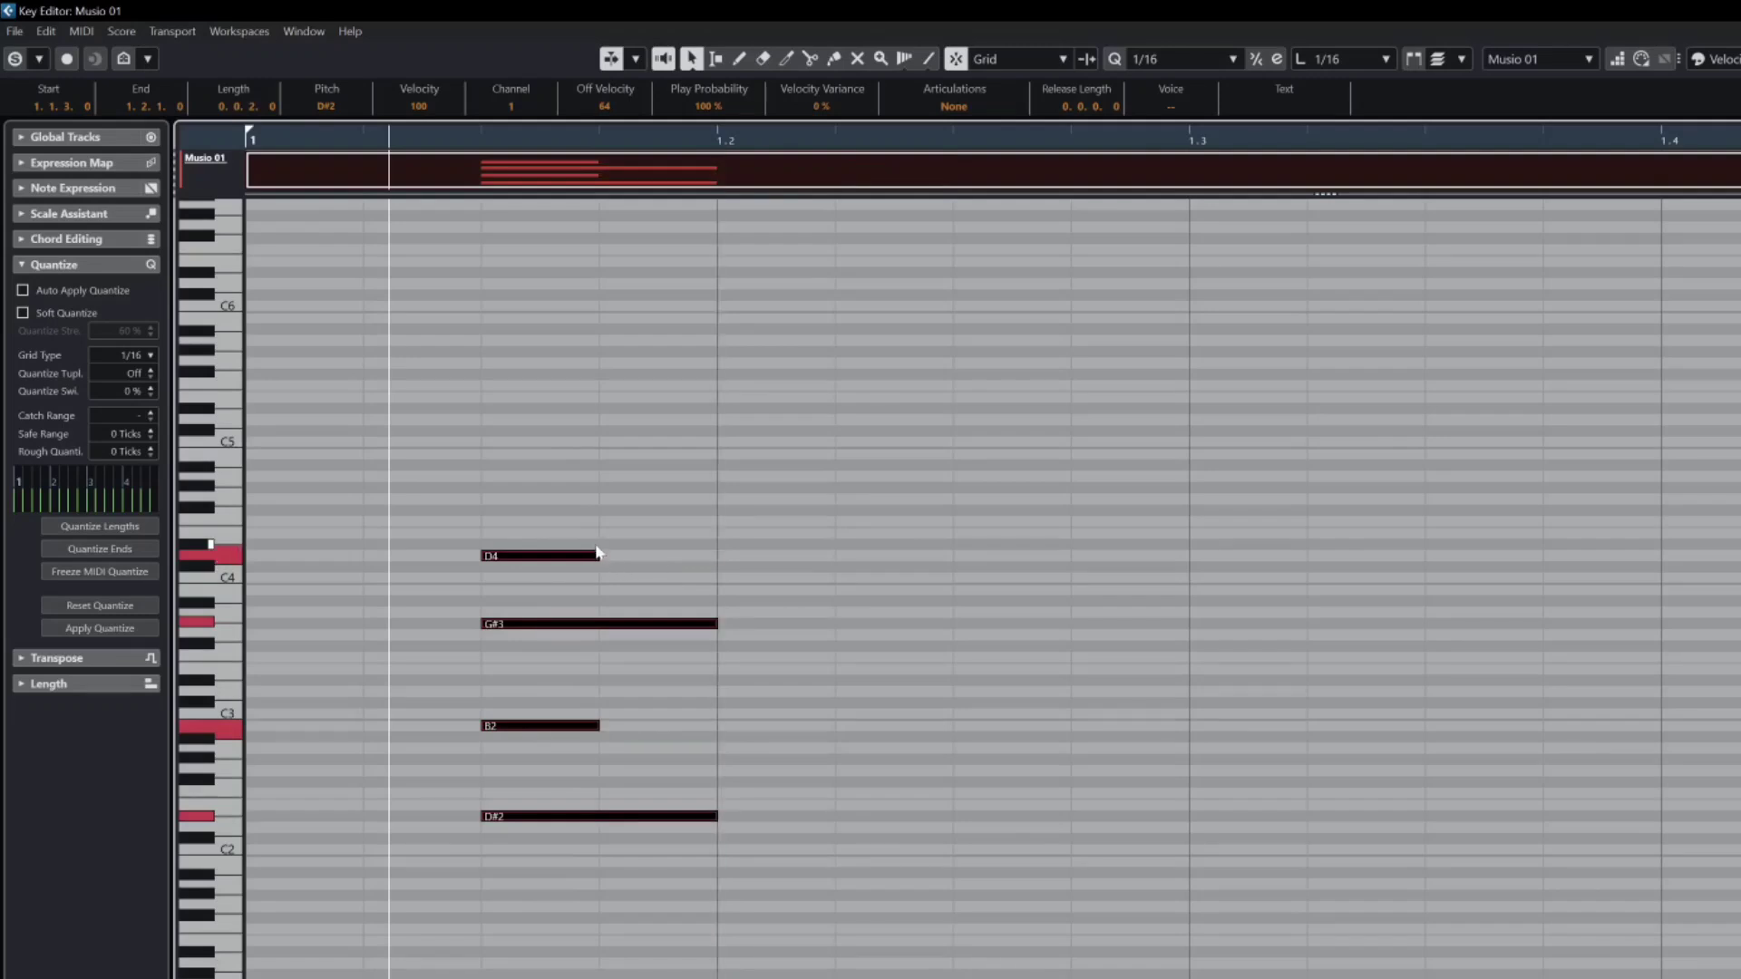
{"action": "left_click", "coordinate": [82, 33]}
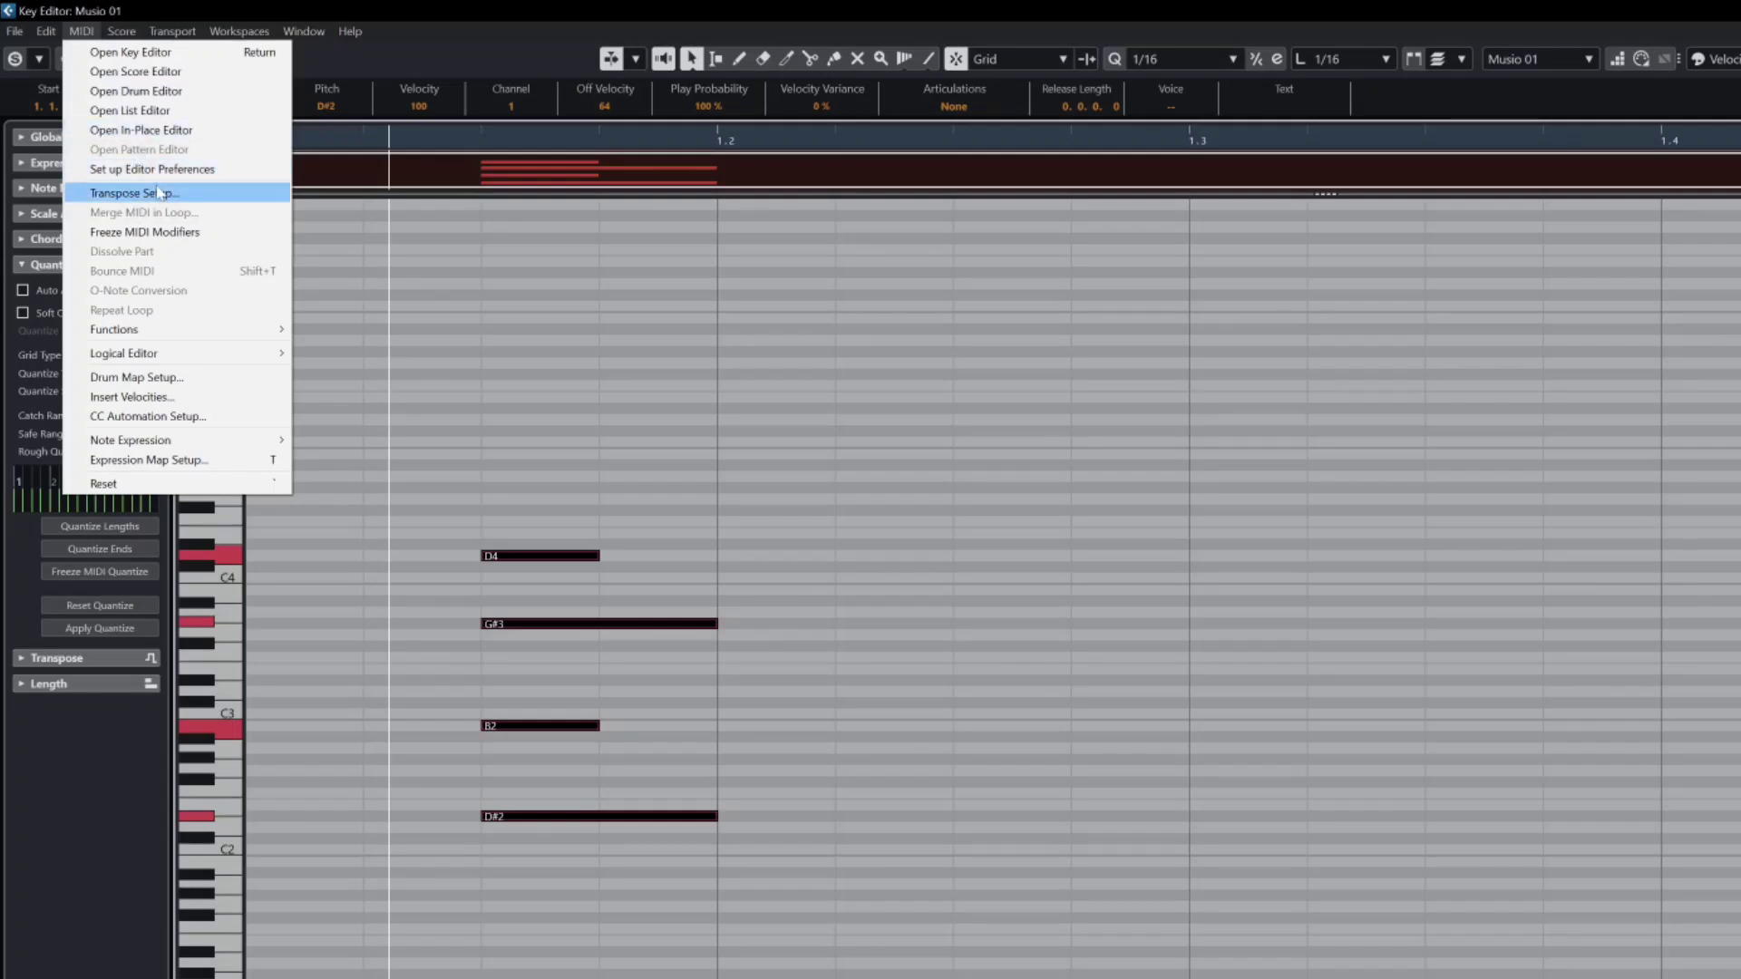
{"action": "mouse_move", "coordinate": [202, 330]}
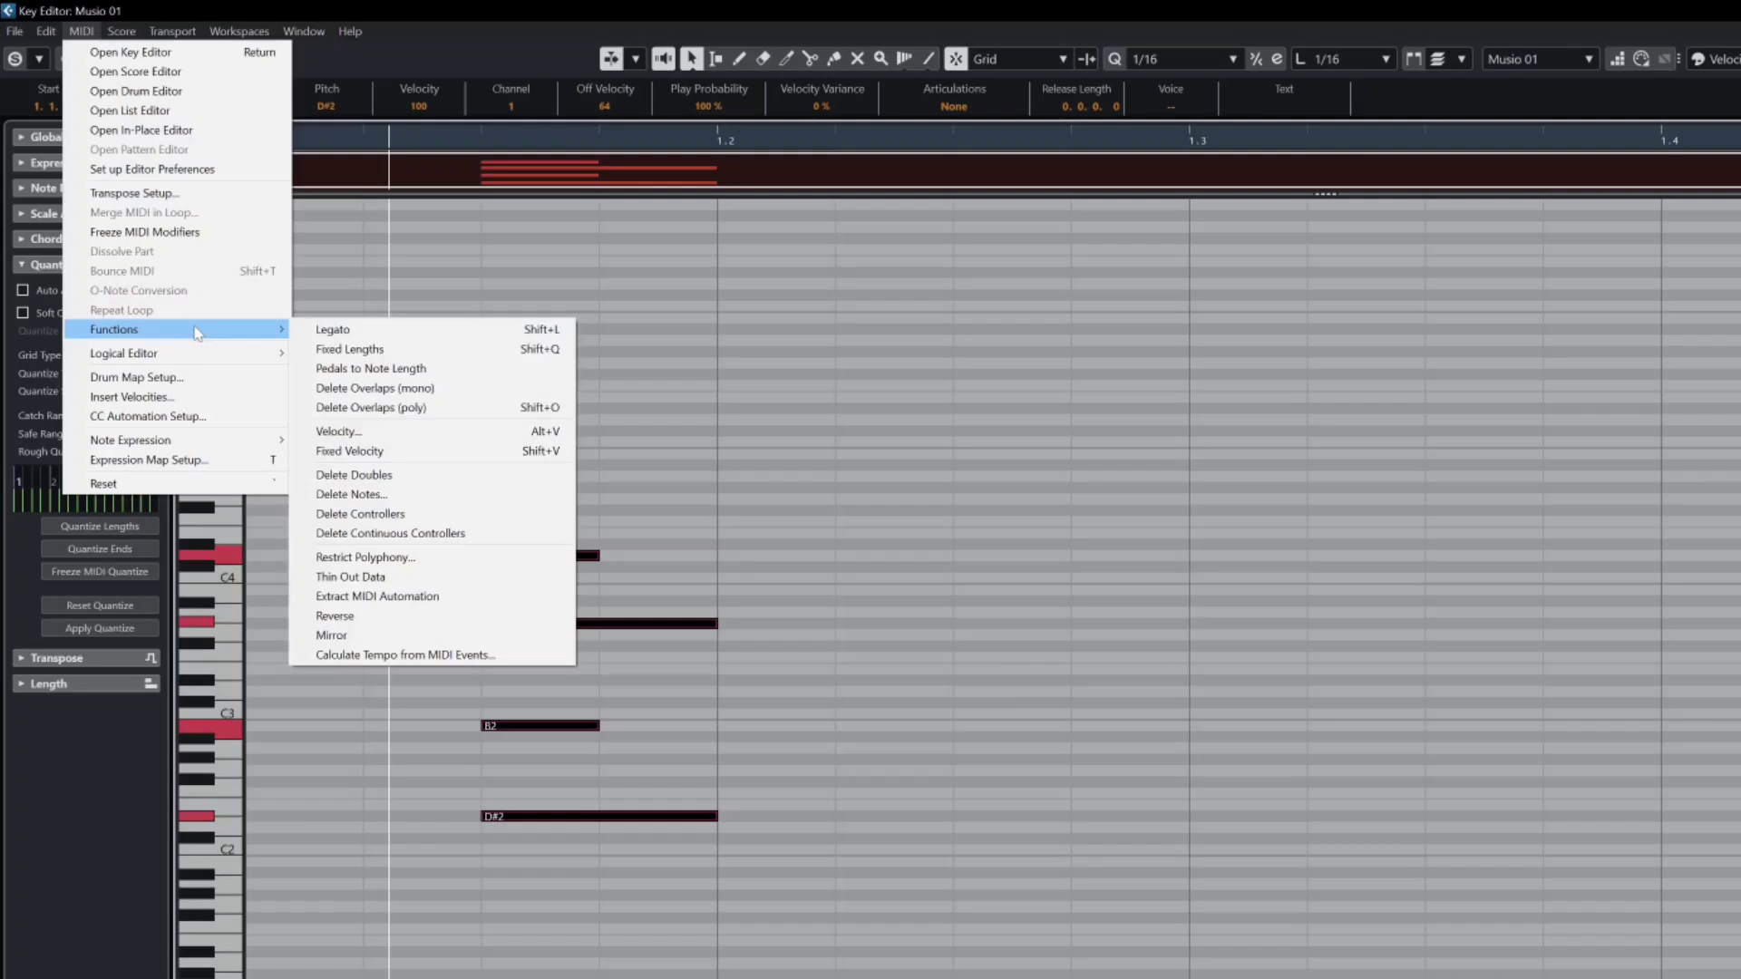
{"action": "left_click", "coordinate": [381, 352]}
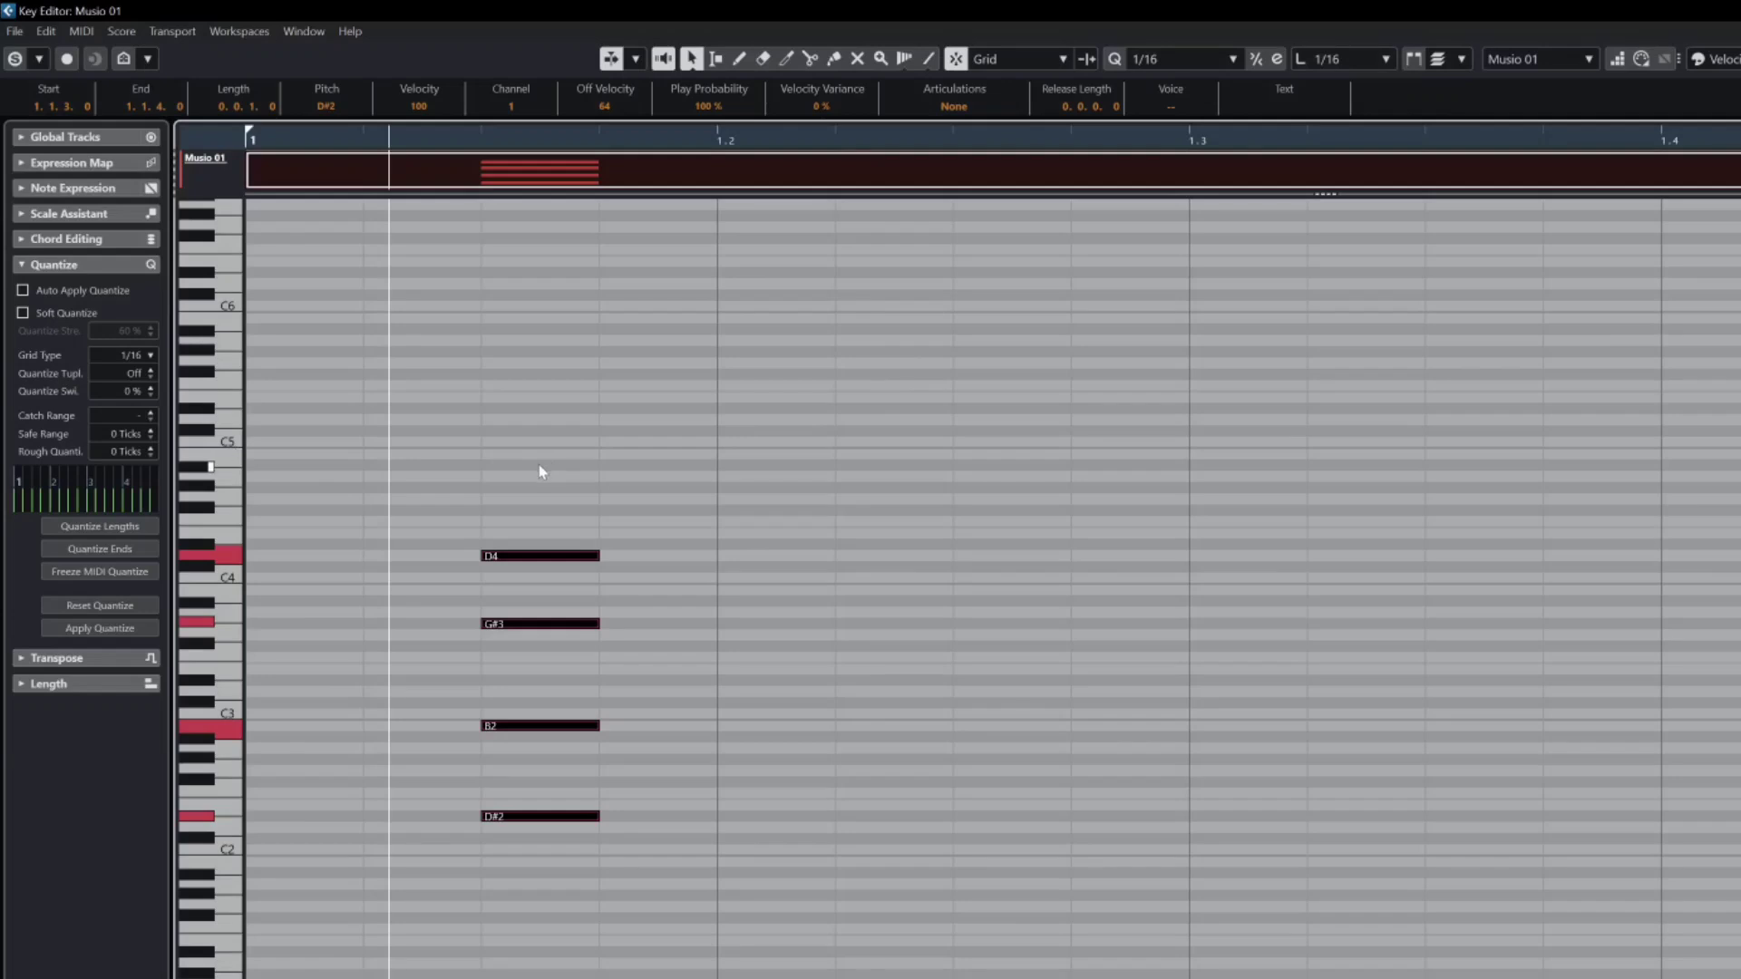
{"action": "left_click", "coordinate": [555, 481]}
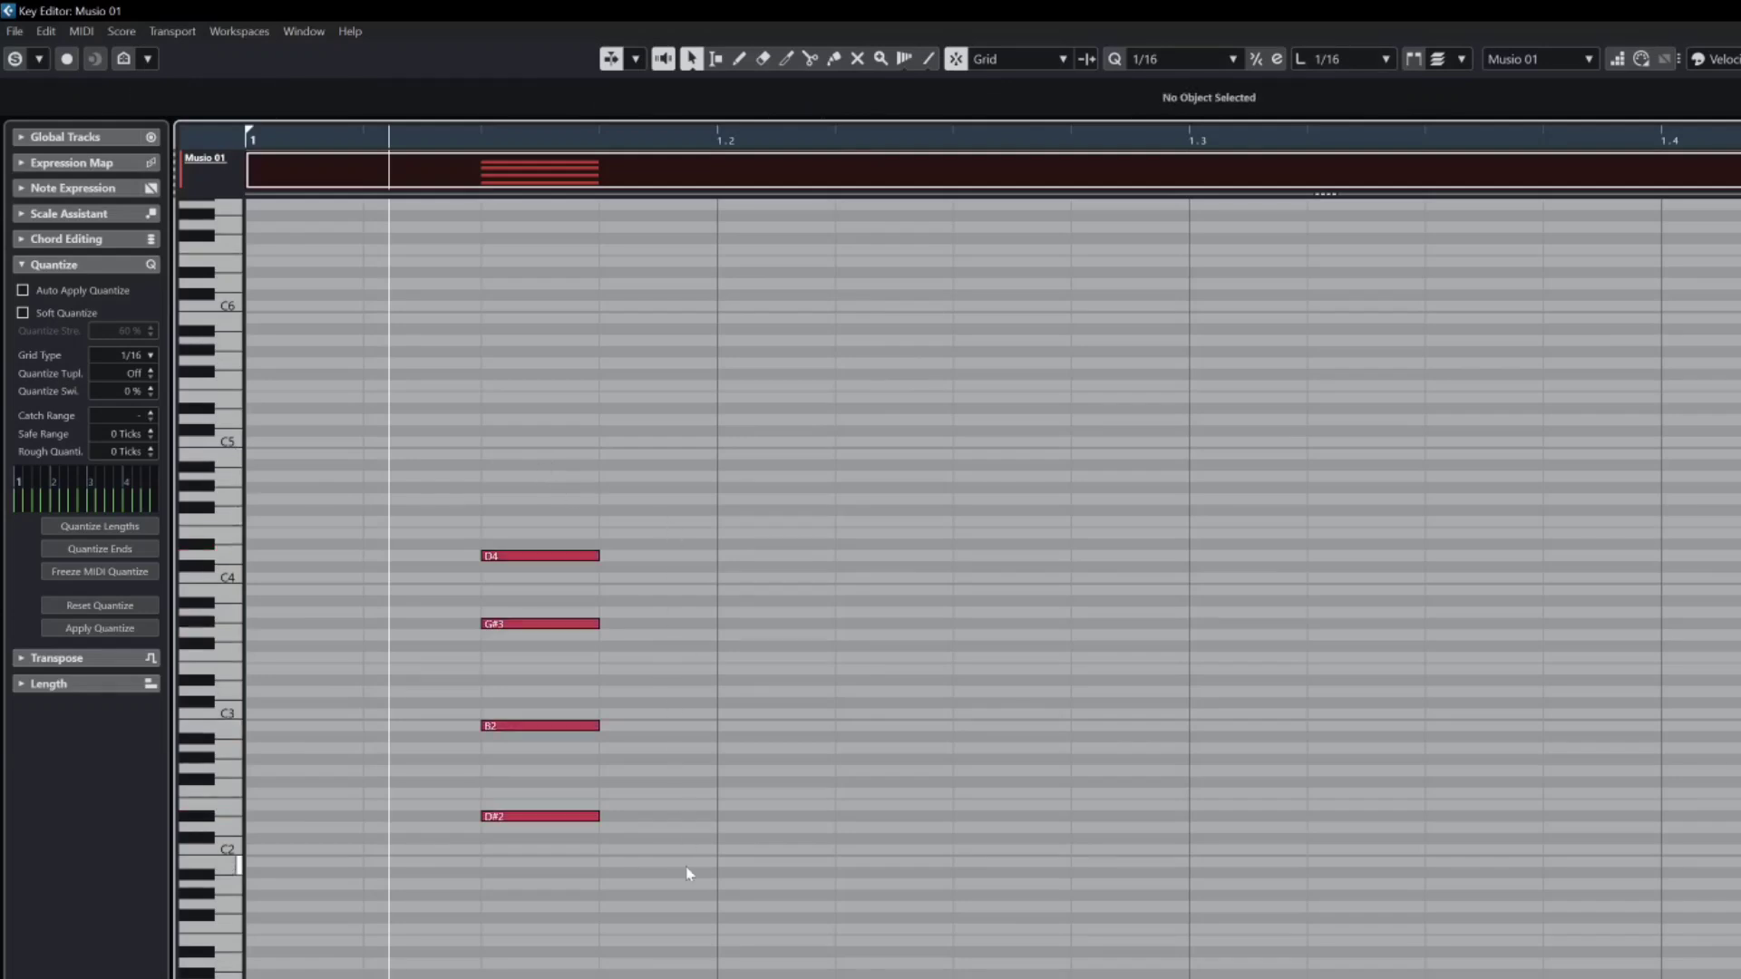